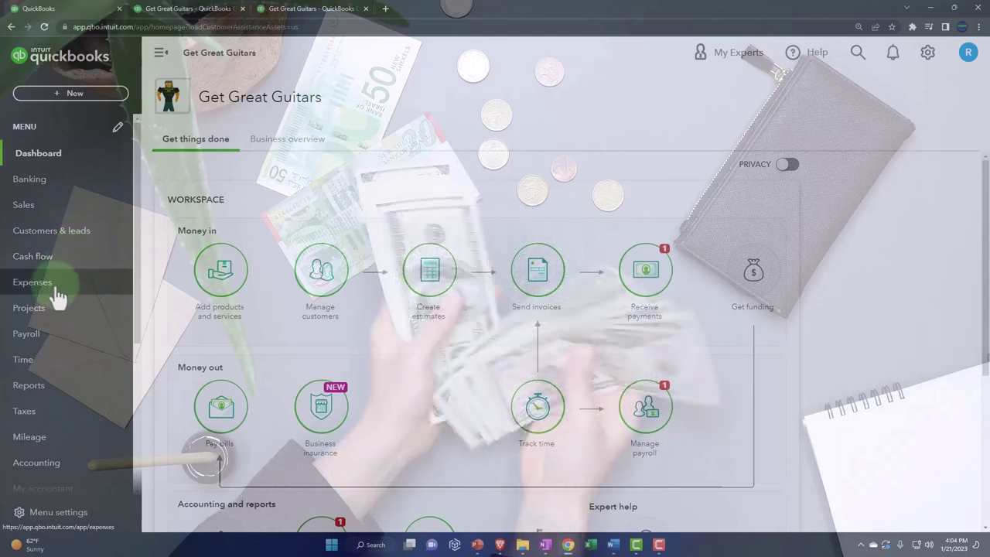
# Open the Vendors list from the Expenses menu and collapse the sidebar
pyautogui.click(35, 285)
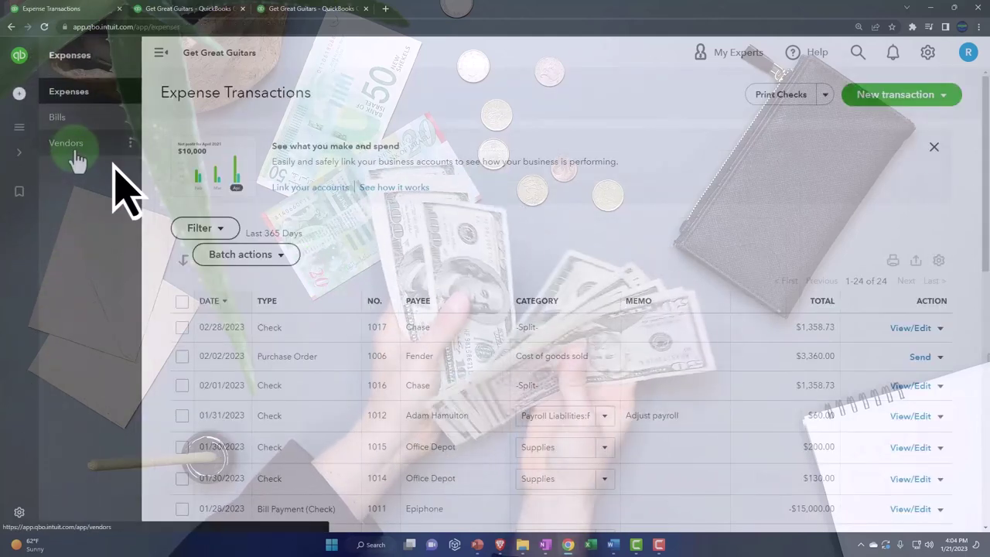
pyautogui.click(76, 150)
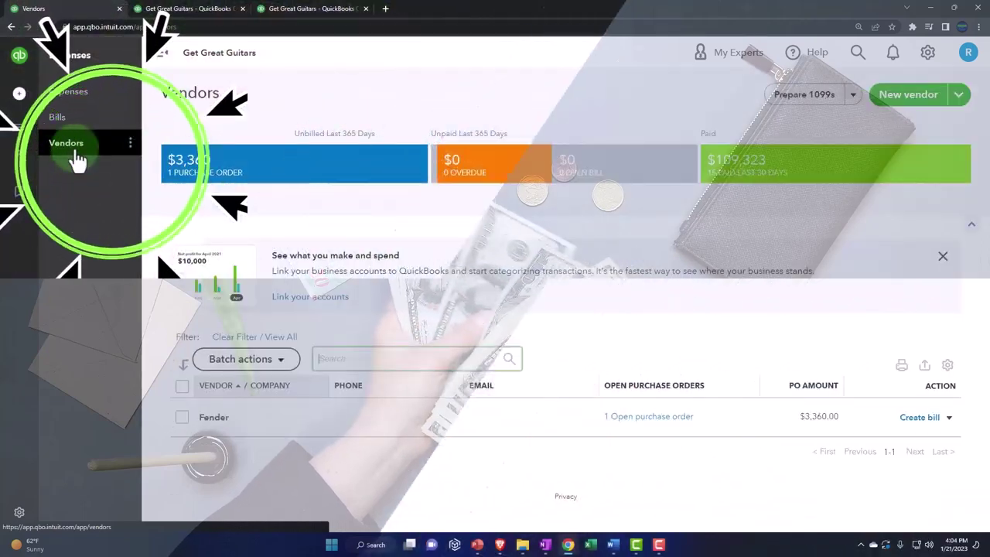
pyautogui.click(155, 60)
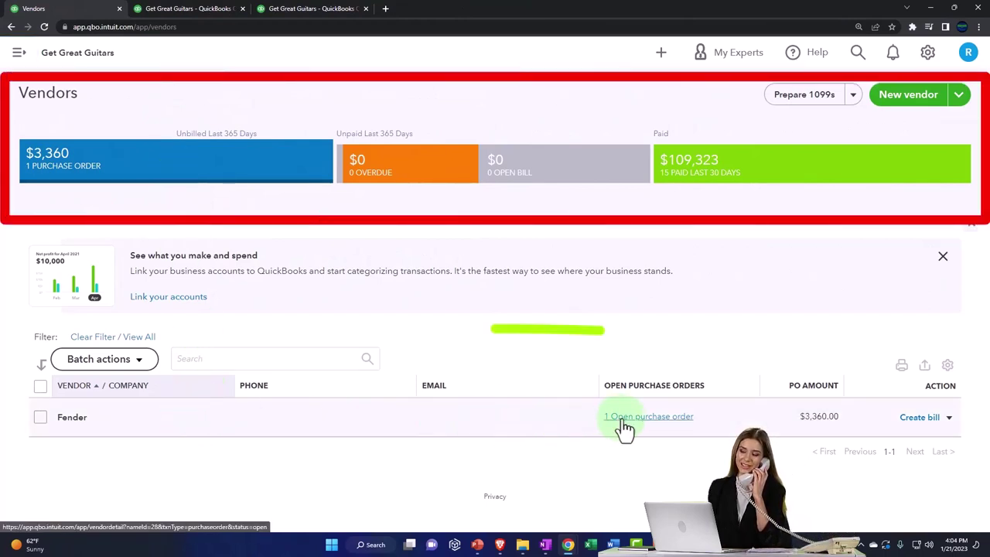
# Open Fender's purchase order 1006 for $3,360.00 and check its Send actions, including Copy to bill
pyautogui.click(82, 419)
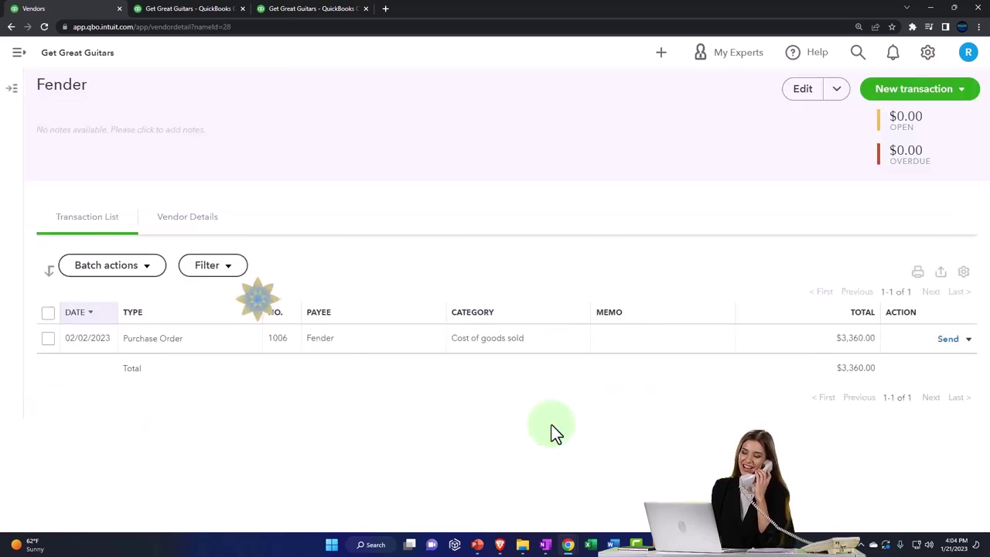
pyautogui.click(967, 341)
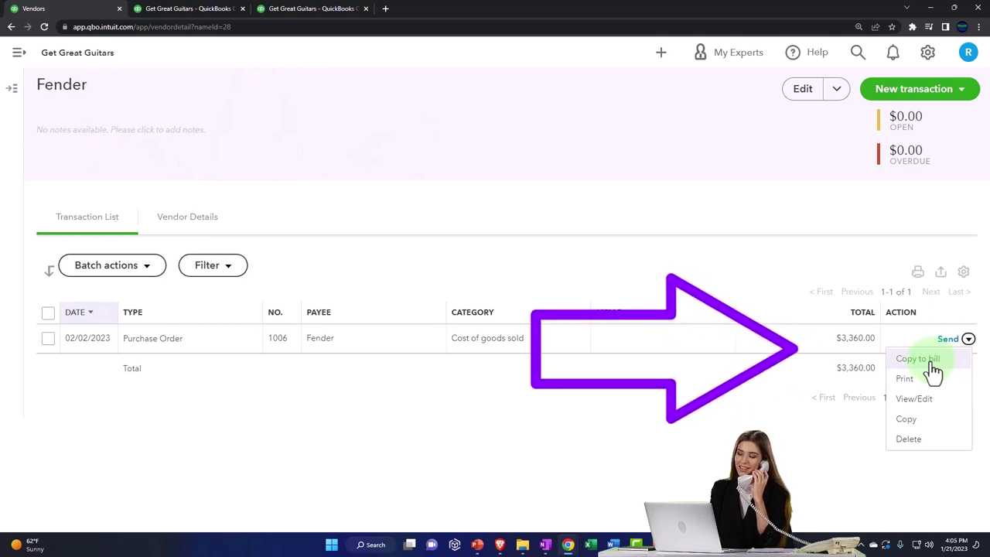
pyautogui.click(567, 541)
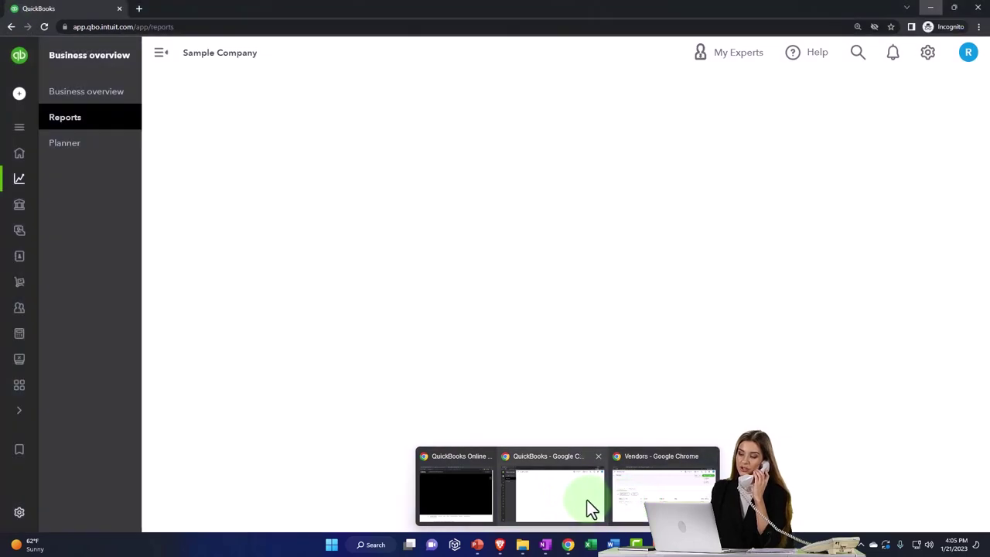
pyautogui.click(588, 500)
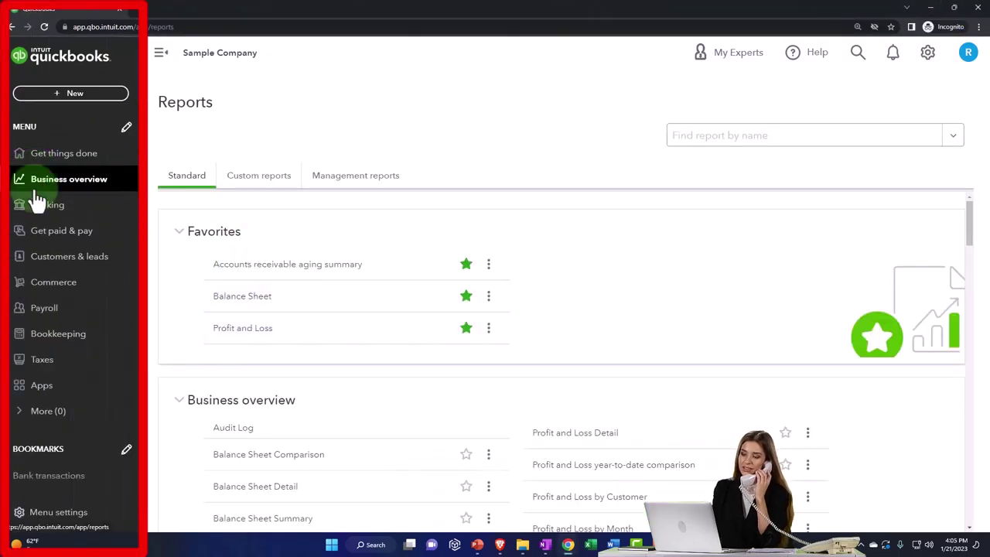
pyautogui.click(42, 239)
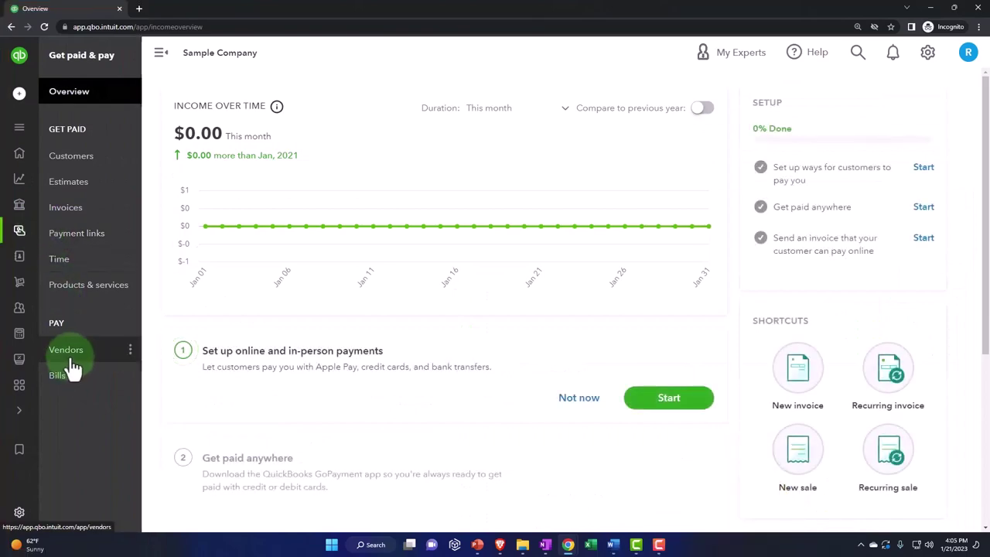
pyautogui.click(70, 356)
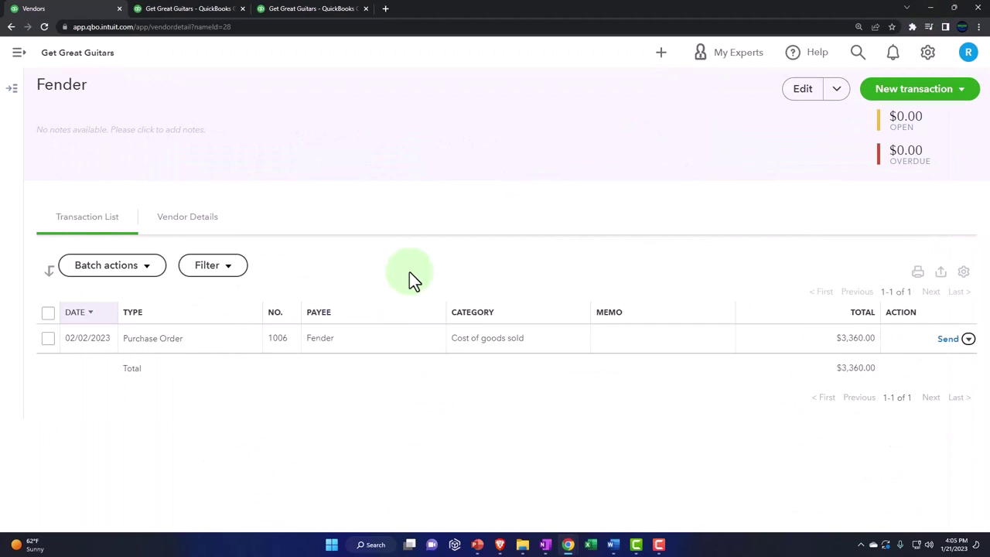
# Return to the vendors list, then open the Expense Transactions list with the sidebar collapsed
pyautogui.click(14, 91)
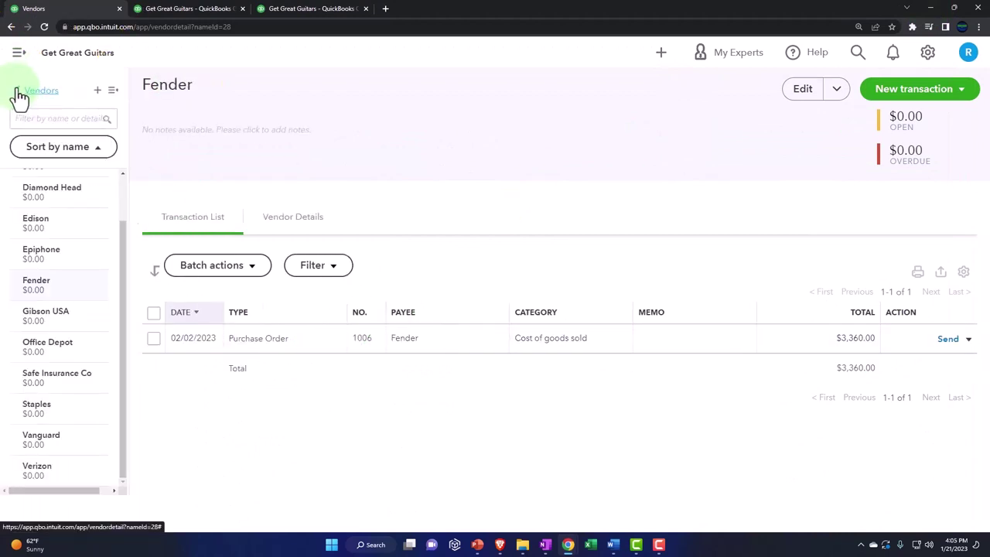
pyautogui.click(42, 93)
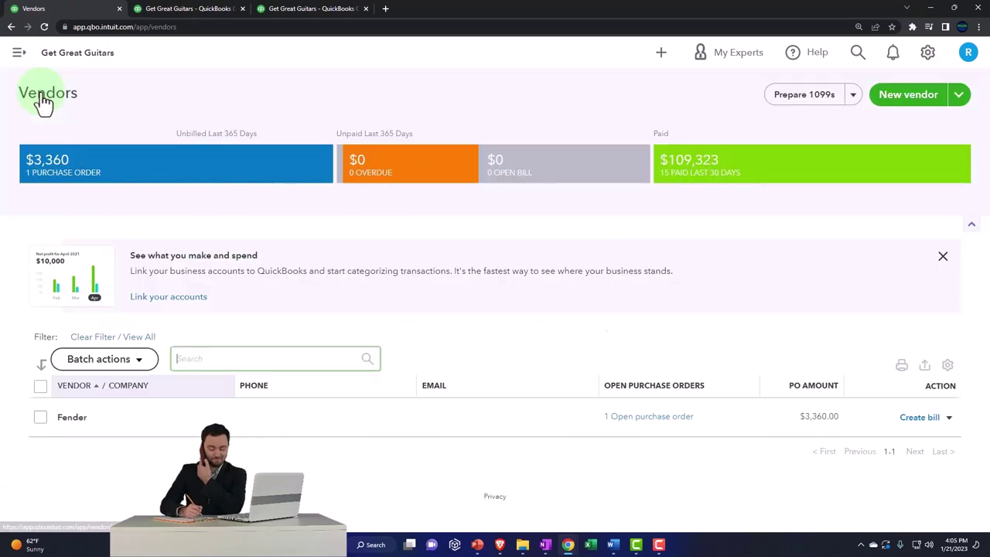
pyautogui.click(19, 54)
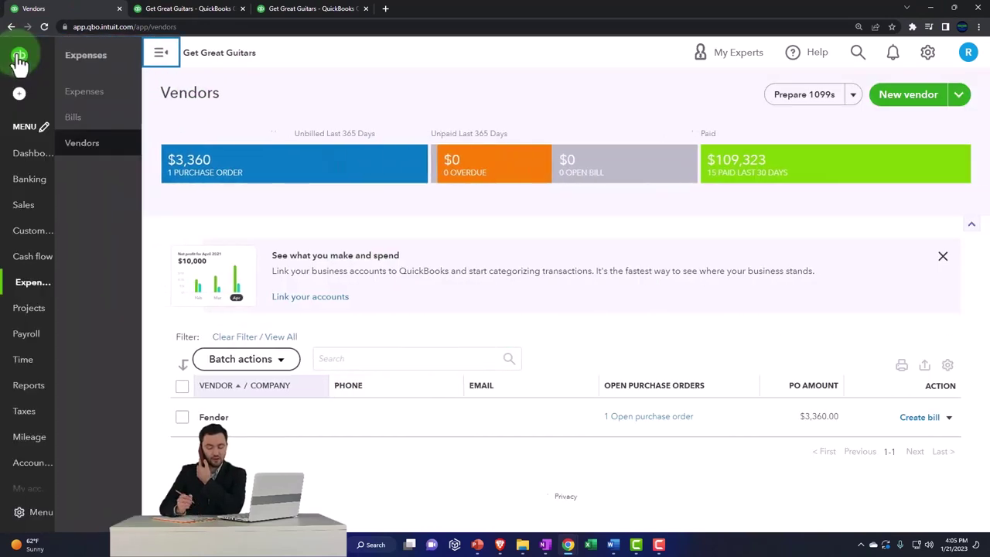
pyautogui.click(32, 290)
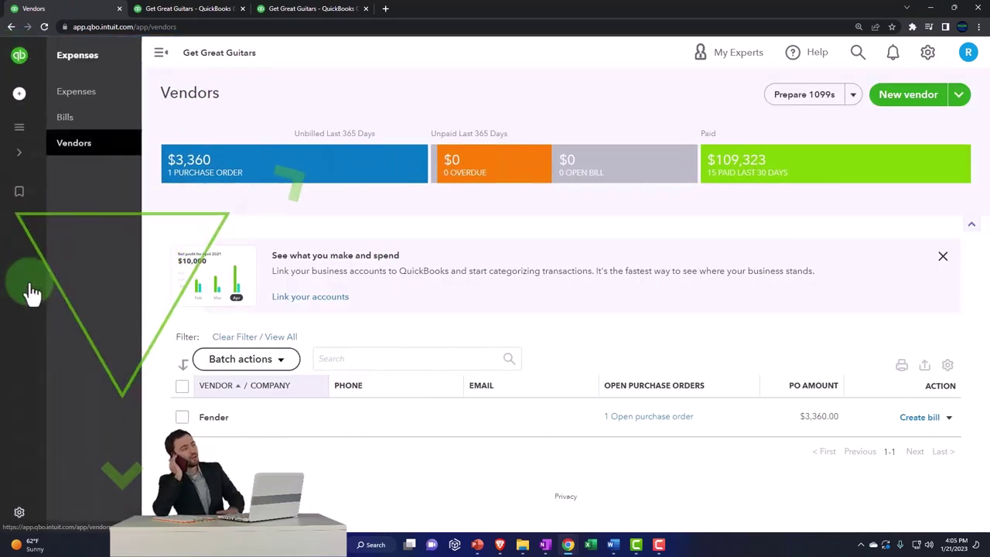
pyautogui.click(68, 107)
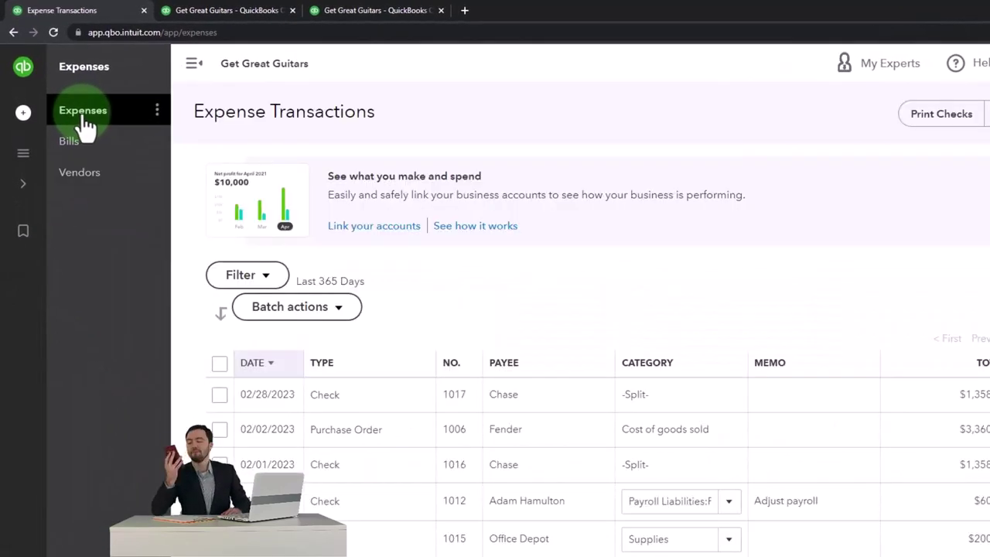
pyautogui.click(194, 65)
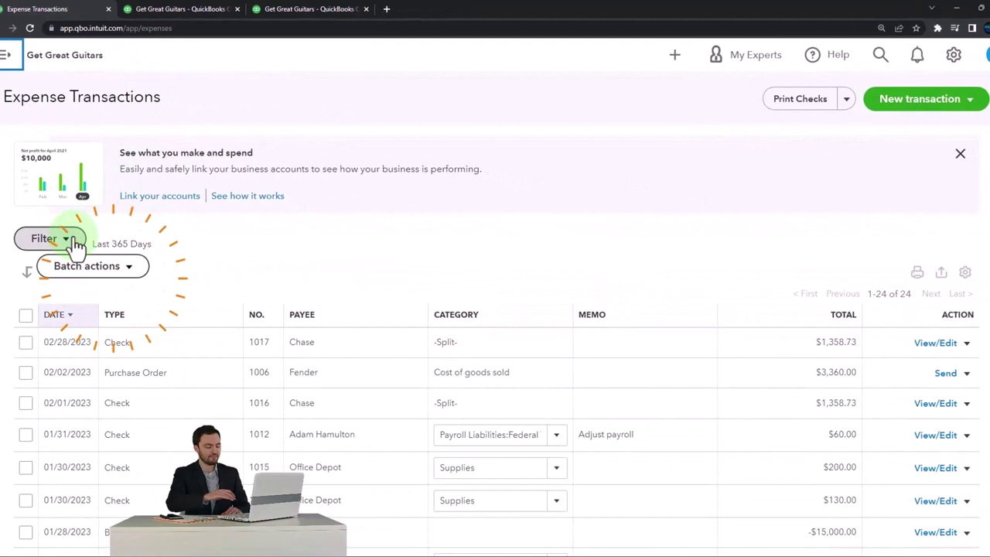
# Filter the expense transactions to type Purchase order with status Open
pyautogui.click(76, 241)
pyautogui.click(122, 294)
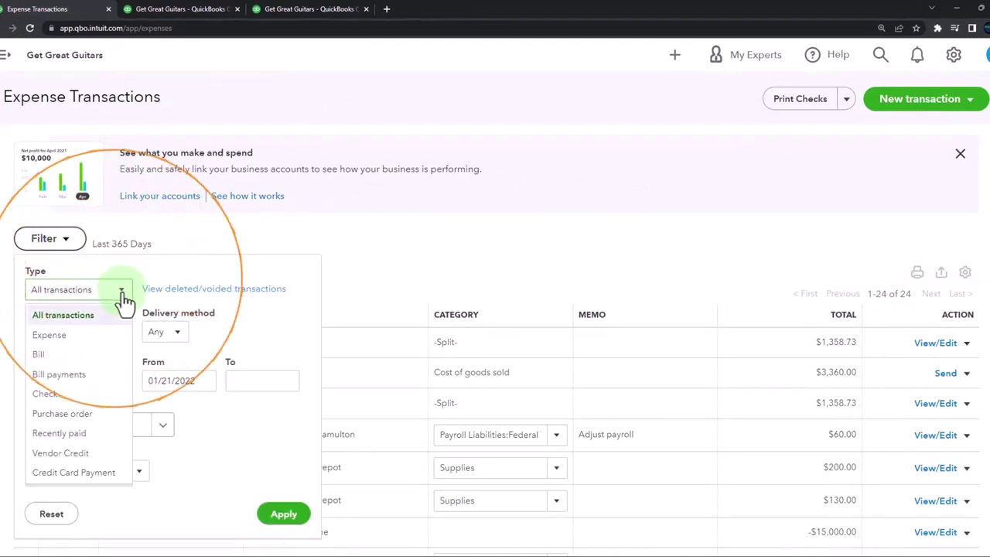
pyautogui.click(83, 413)
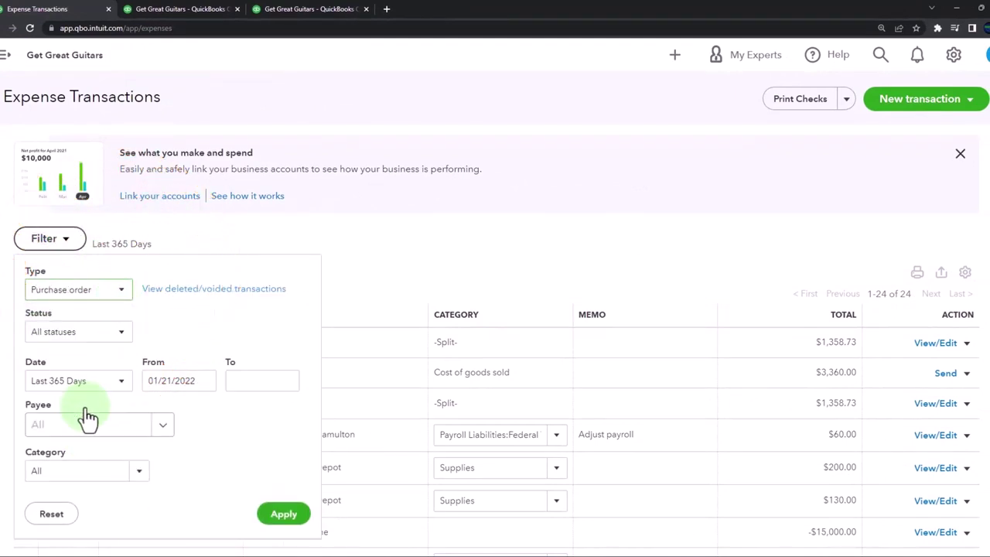
pyautogui.click(121, 332)
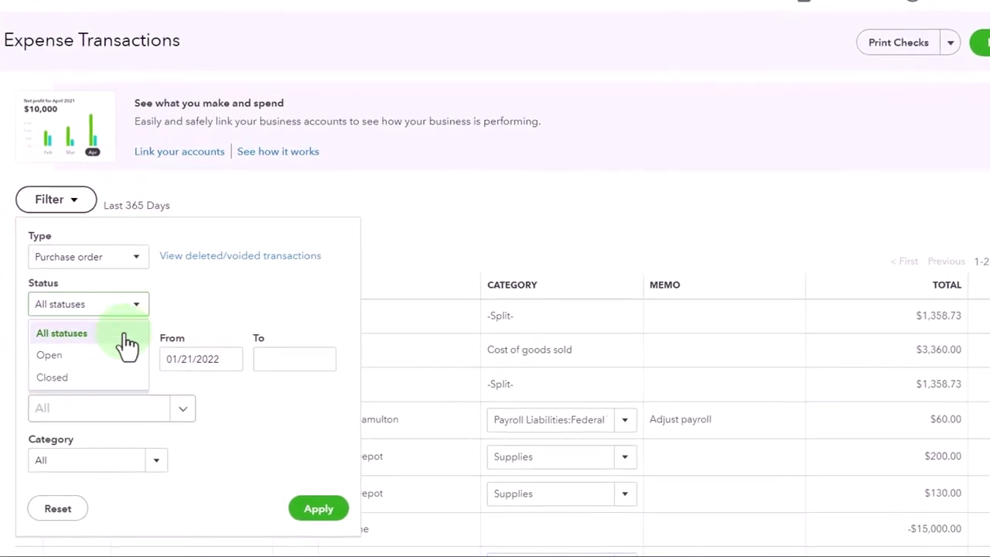
pyautogui.click(100, 375)
pyautogui.click(316, 507)
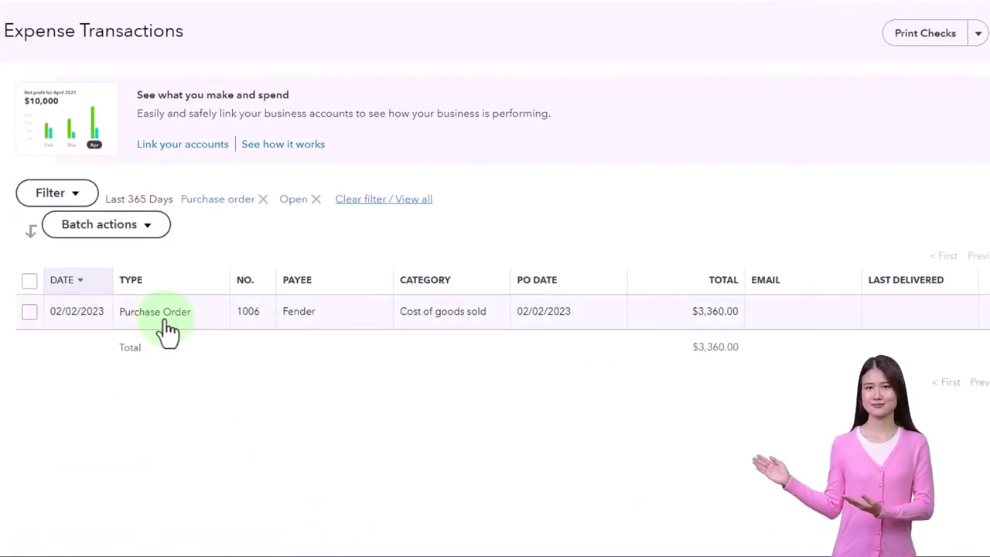
pyautogui.moveTo(661, 556)
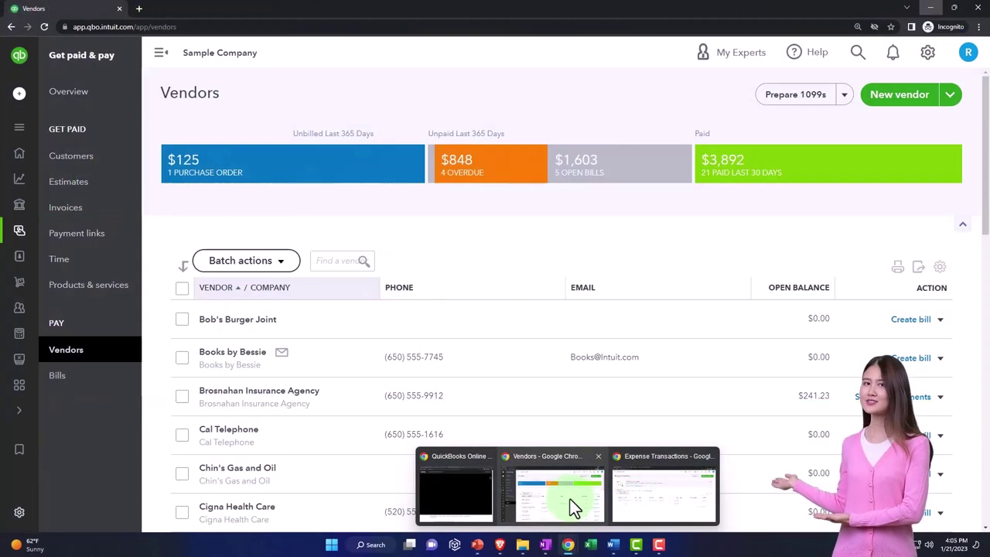
pyautogui.click(570, 500)
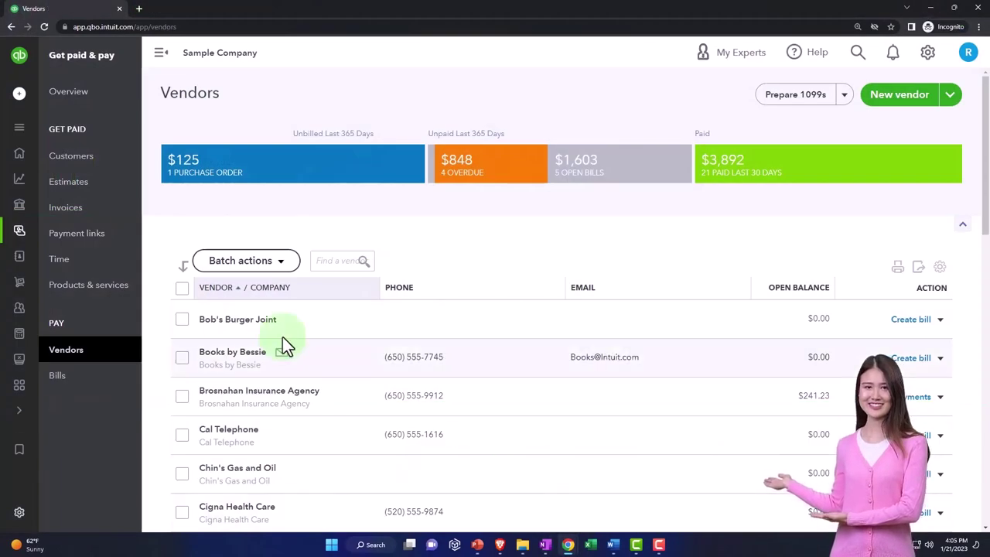
pyautogui.moveTo(24, 222)
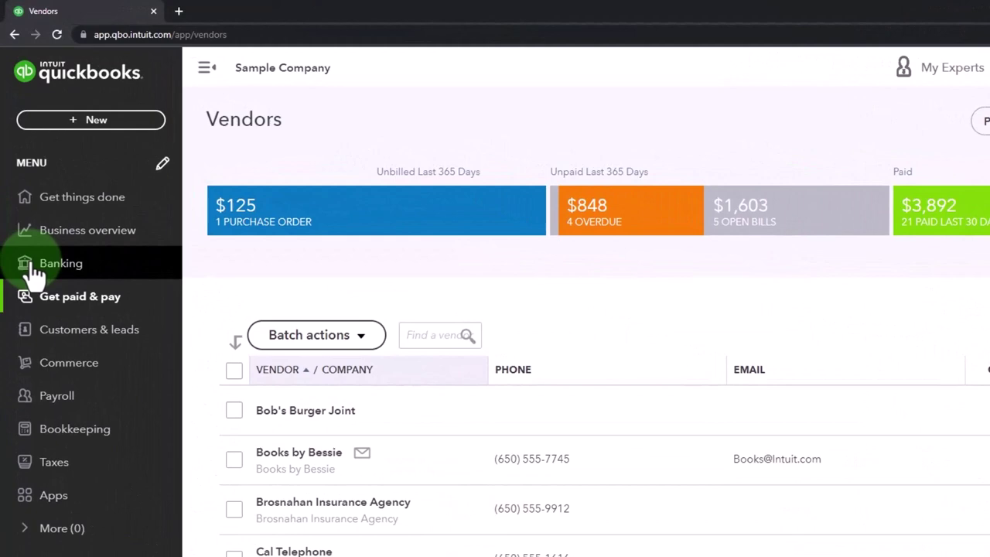
pyautogui.click(67, 430)
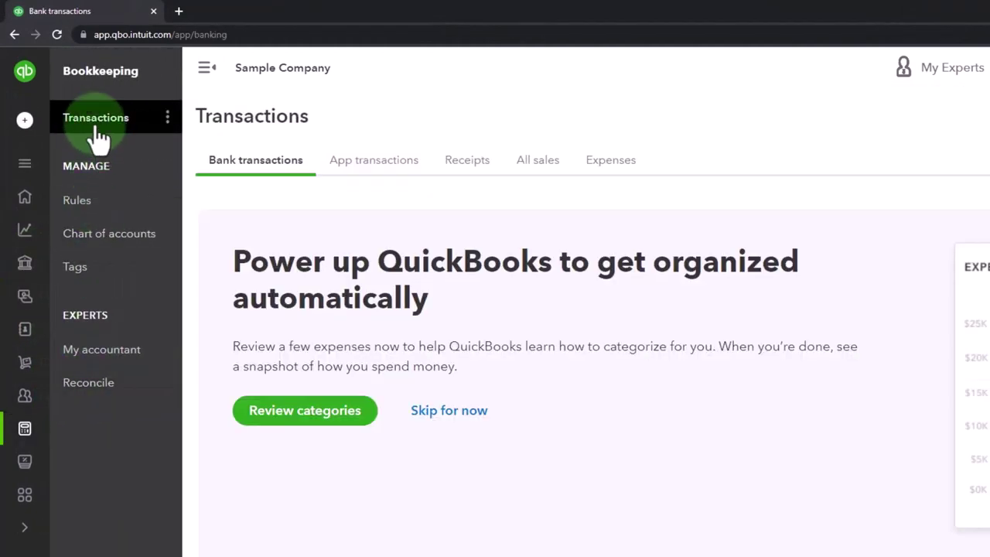
pyautogui.click(610, 159)
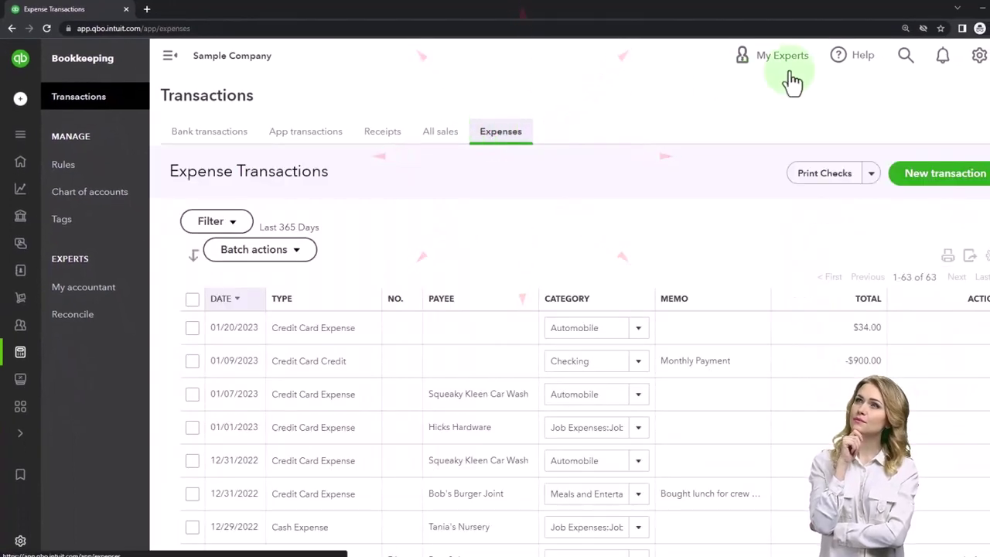
pyautogui.click(982, 7)
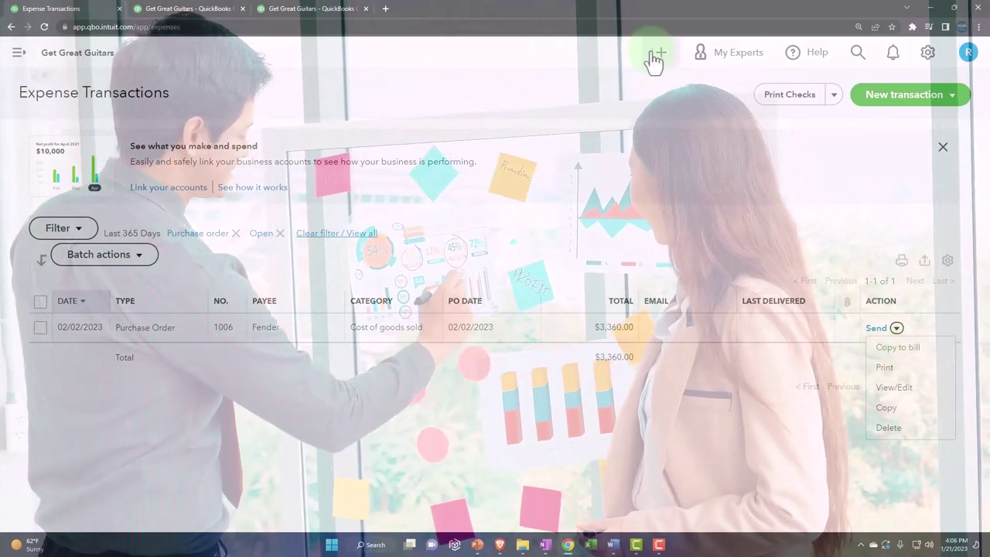
# Create a new vendor Bill from the + New menu
pyautogui.click(655, 58)
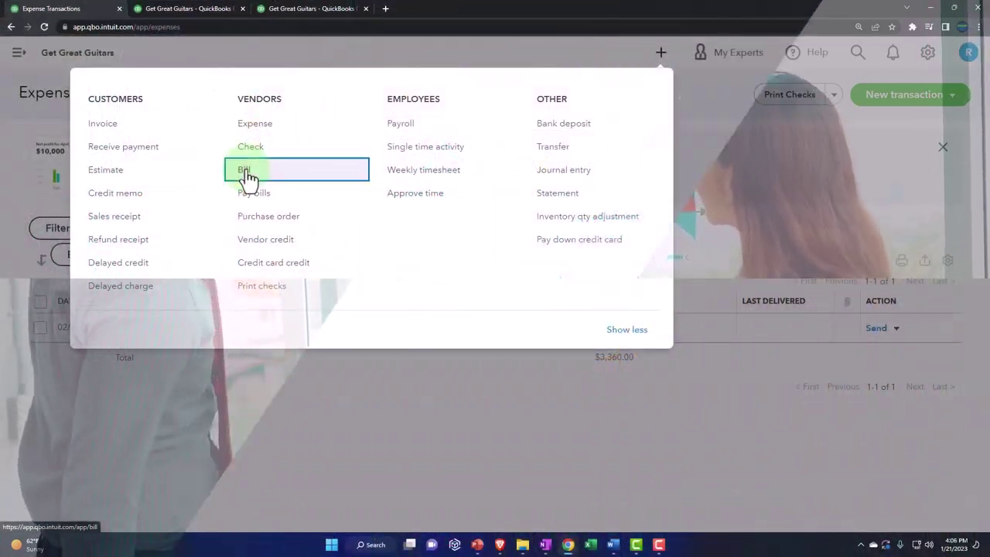
pyautogui.click(246, 170)
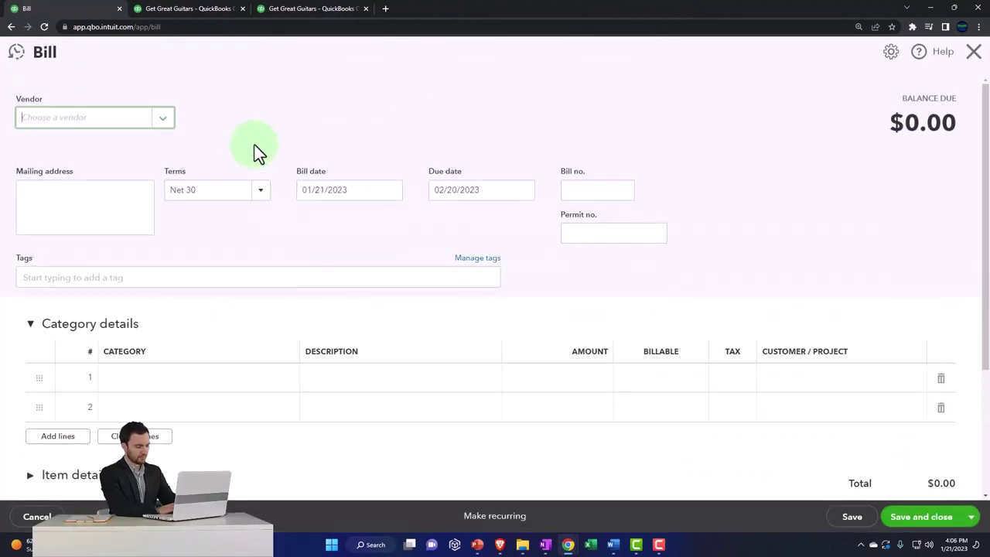
# Choose Fender as the vendor and add all lines from purchase order 1006
pyautogui.write('fe')
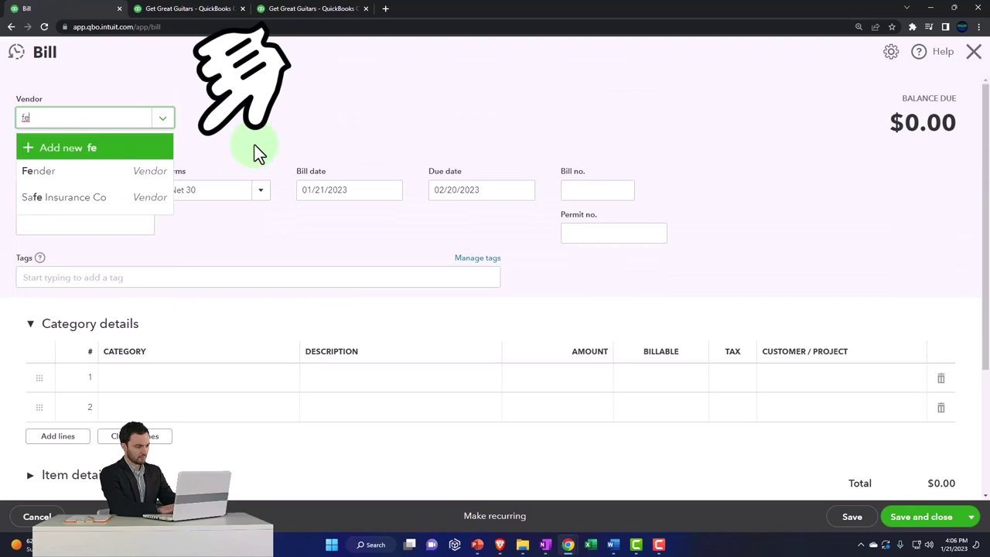
pyautogui.press('Down')
pyautogui.press('Return')
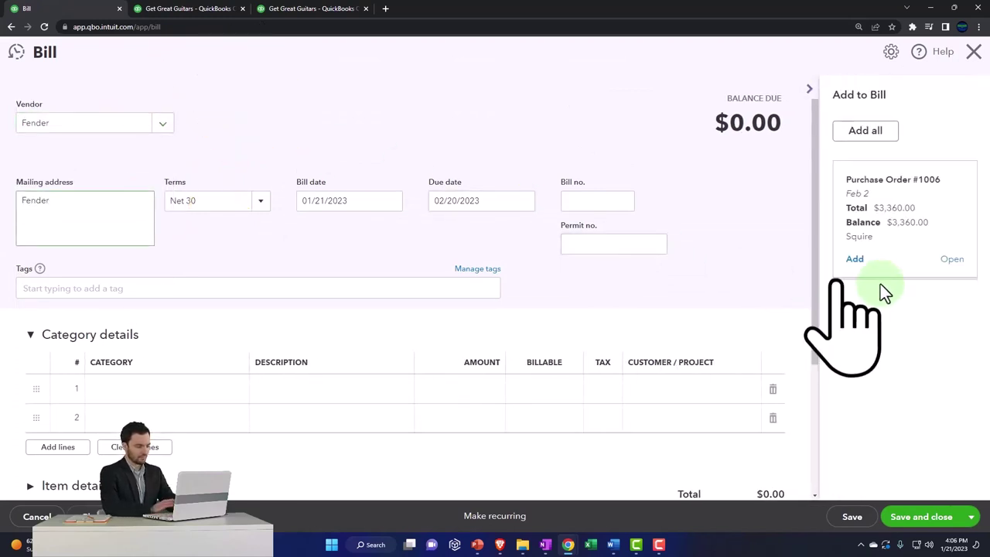
pyautogui.click(866, 133)
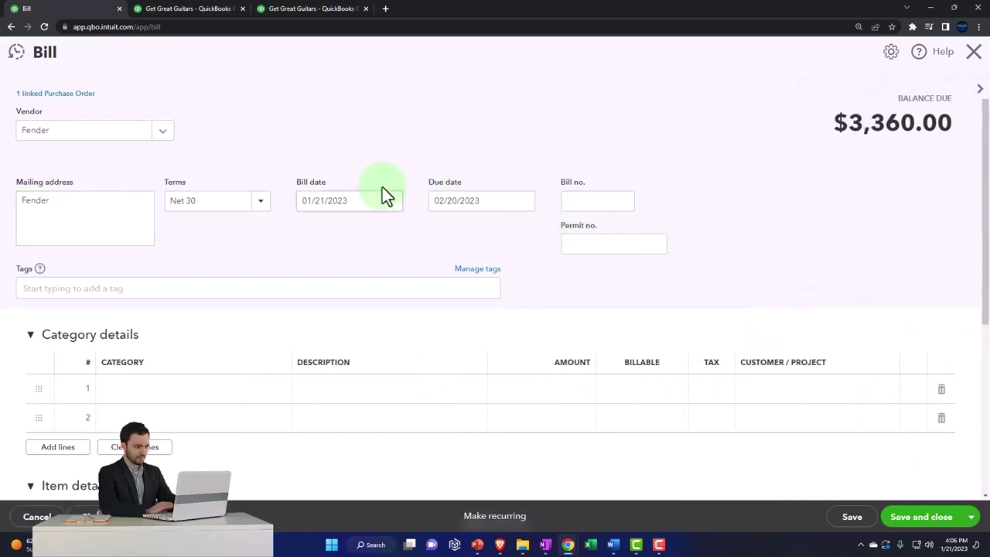
# Change the bill date to 02/22/2023, letting the due date recalculate
pyautogui.click(120, 207)
pyautogui.press('Tab')
pyautogui.press('Tab')
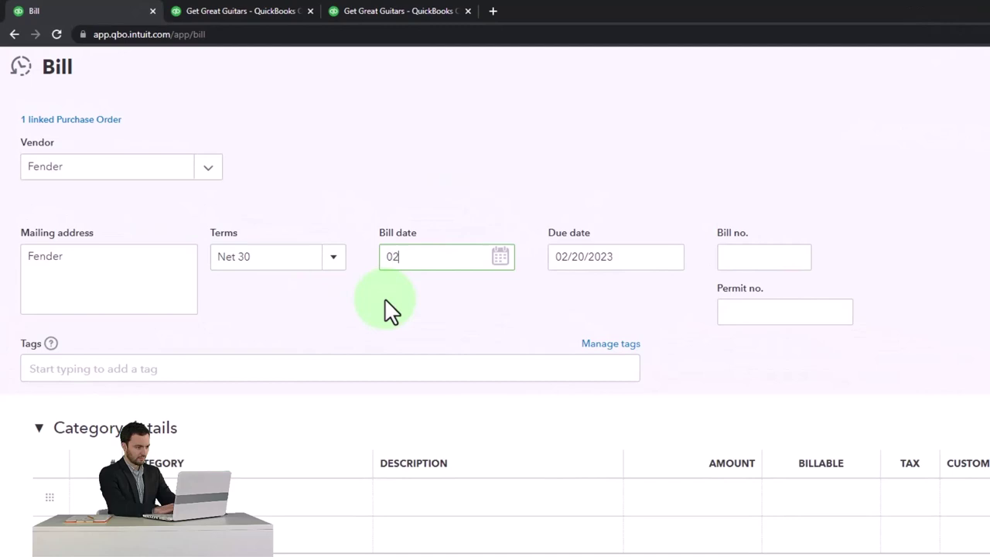
pyautogui.write('0222')
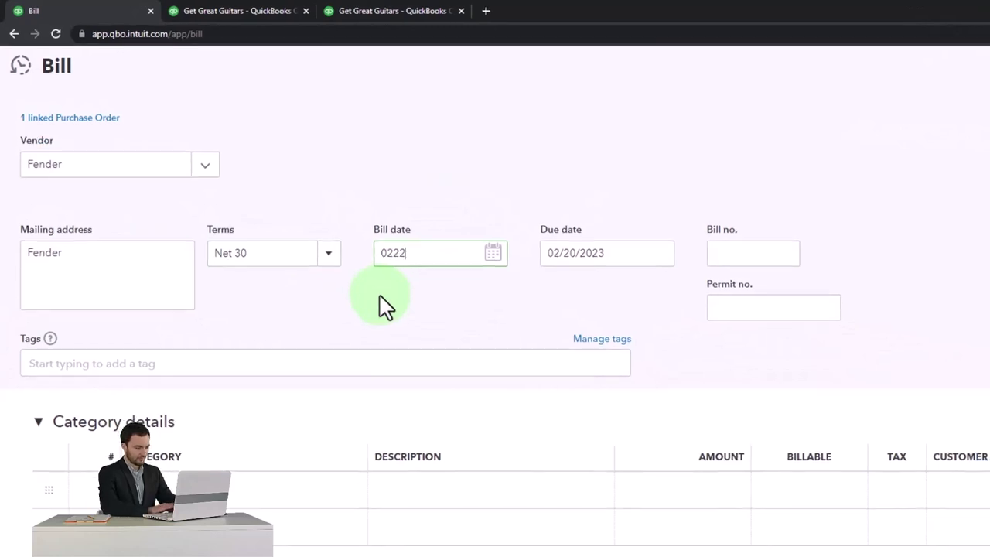
pyautogui.press('Tab')
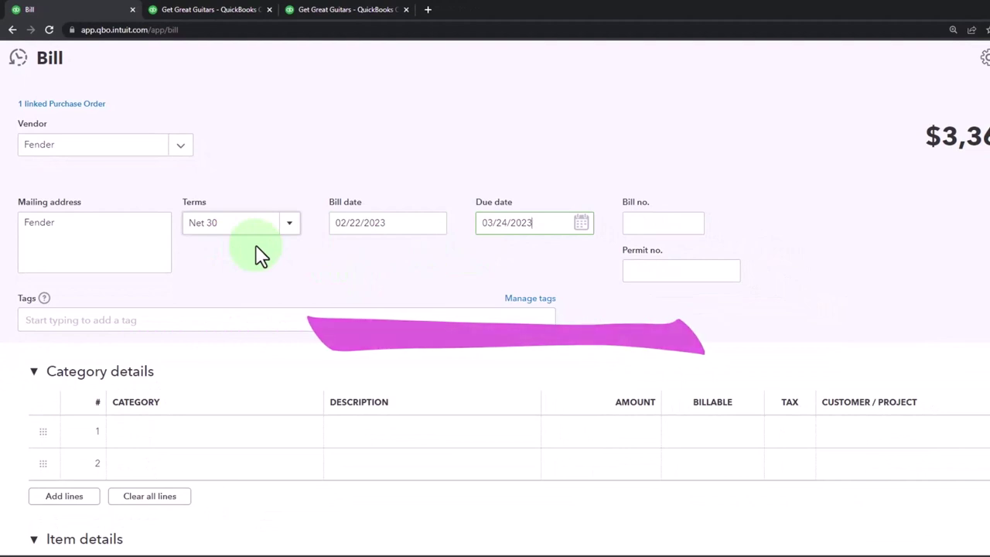
pyautogui.press('Tab')
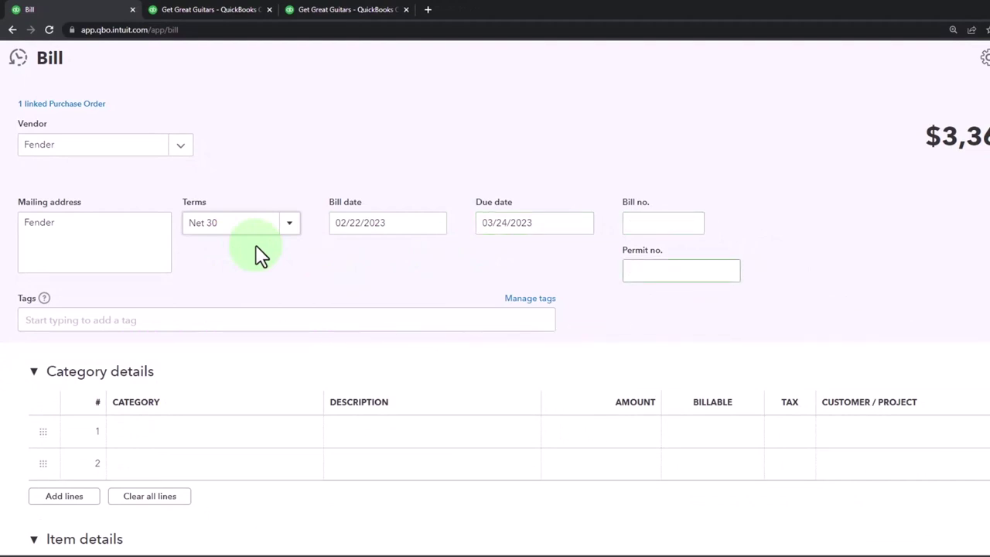
pyautogui.press('Tab')
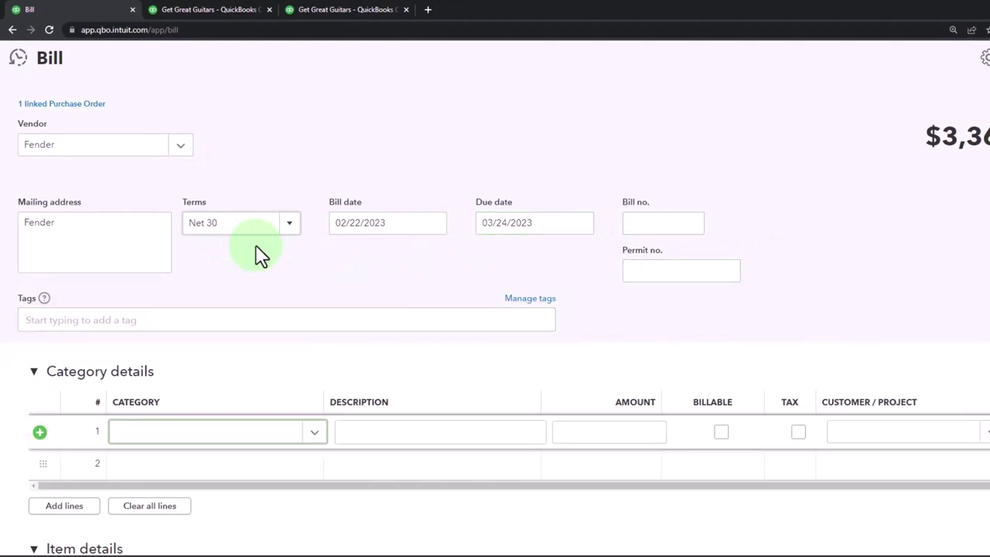
# Collapse Category details, then add and delete an extra SQ Squire item line
pyautogui.scroll(-2, 387, 290)
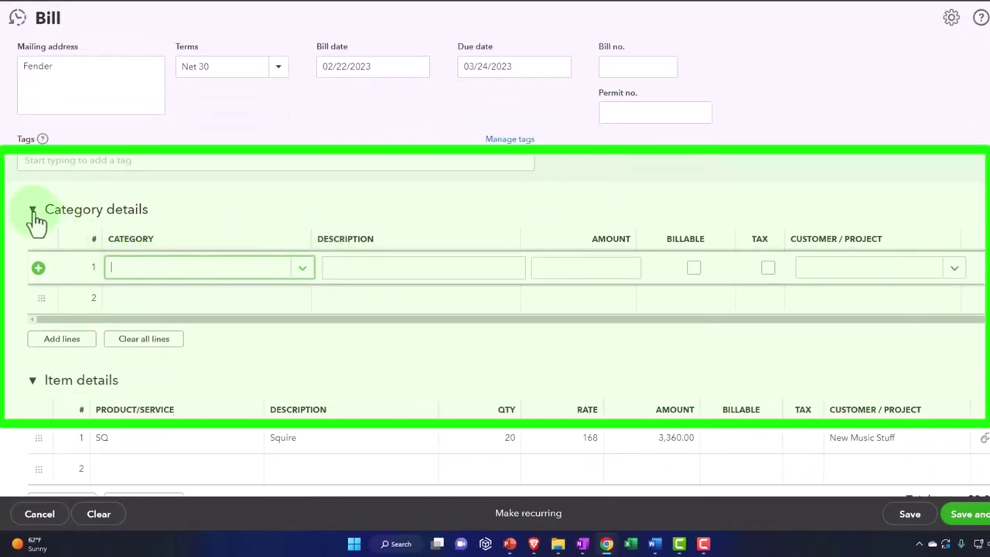
pyautogui.click(33, 211)
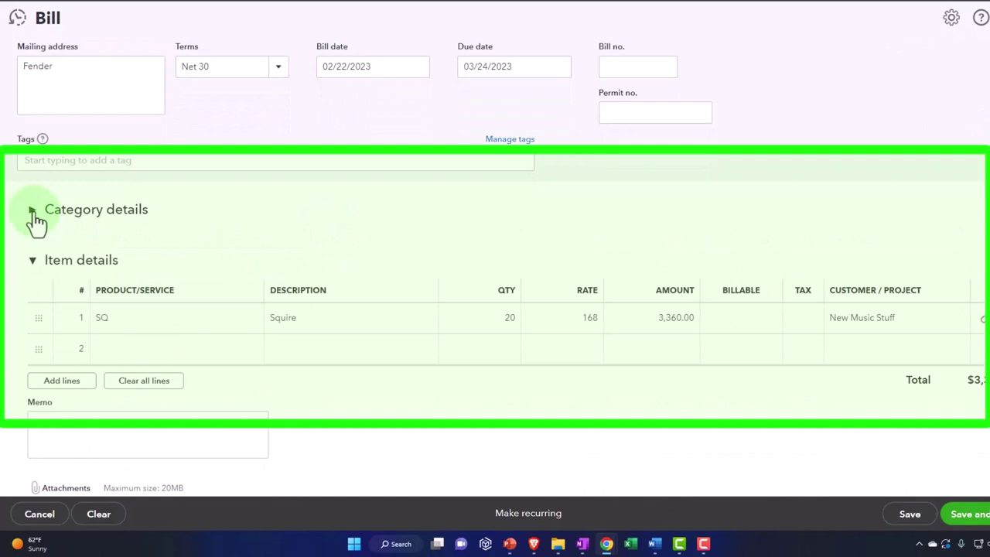
pyautogui.scroll(-1, 37, 223)
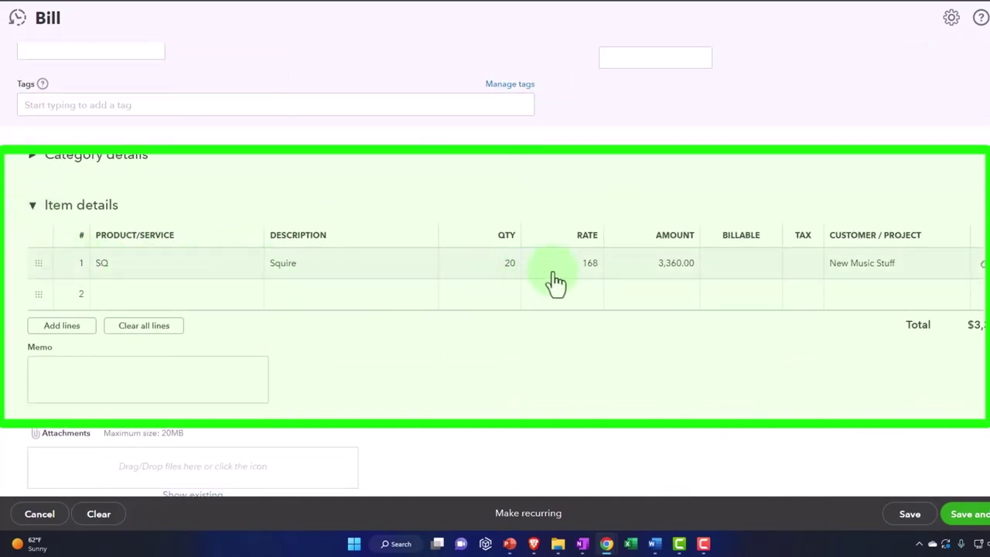
pyautogui.click(161, 295)
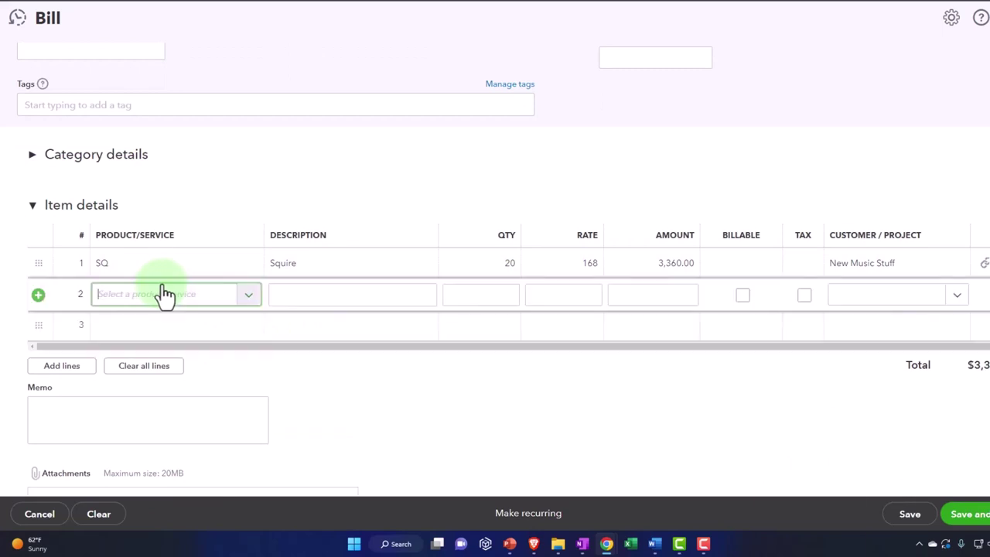
pyautogui.write('sq')
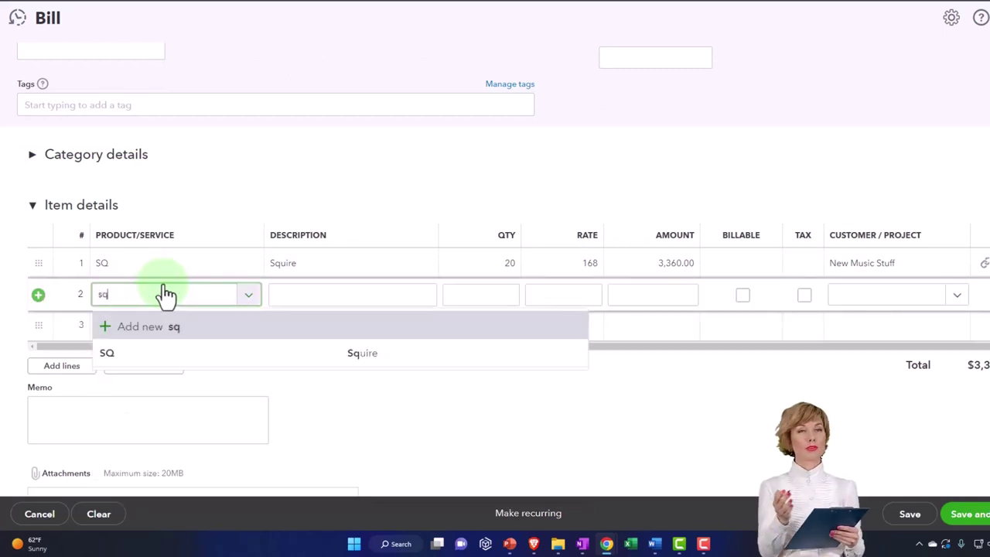
pyautogui.press('Down')
pyautogui.press('Down')
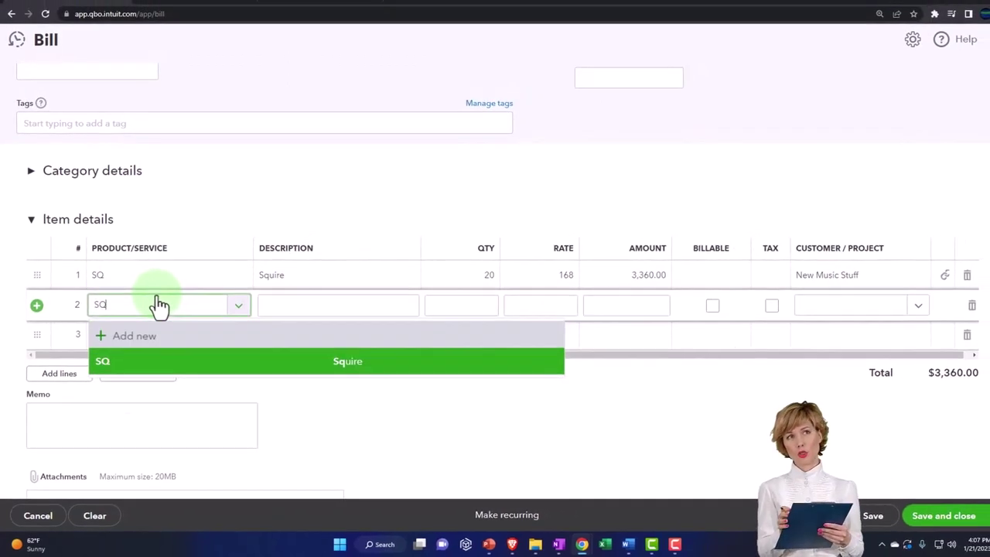
pyautogui.press('Return')
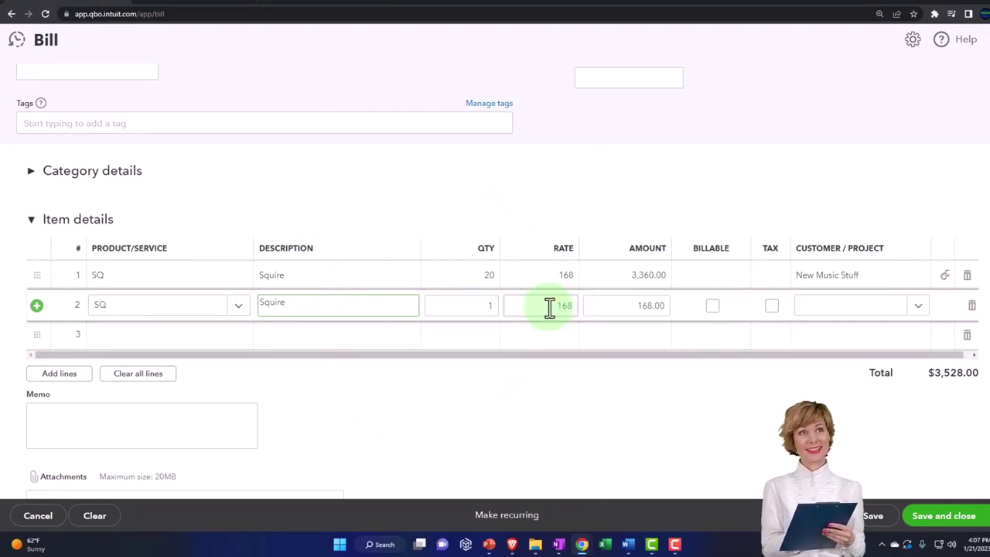
pyautogui.click(970, 308)
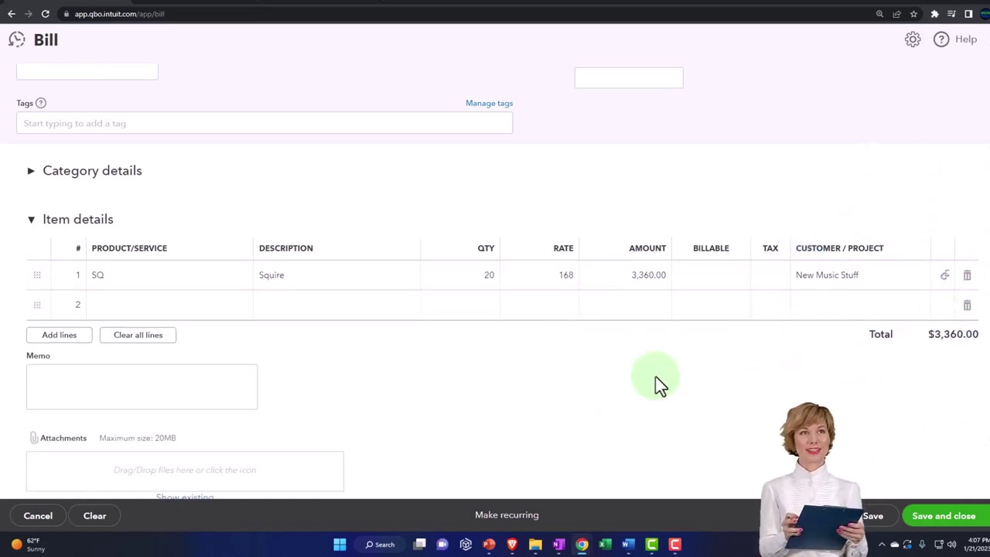
pyautogui.scroll(-1, 613, 391)
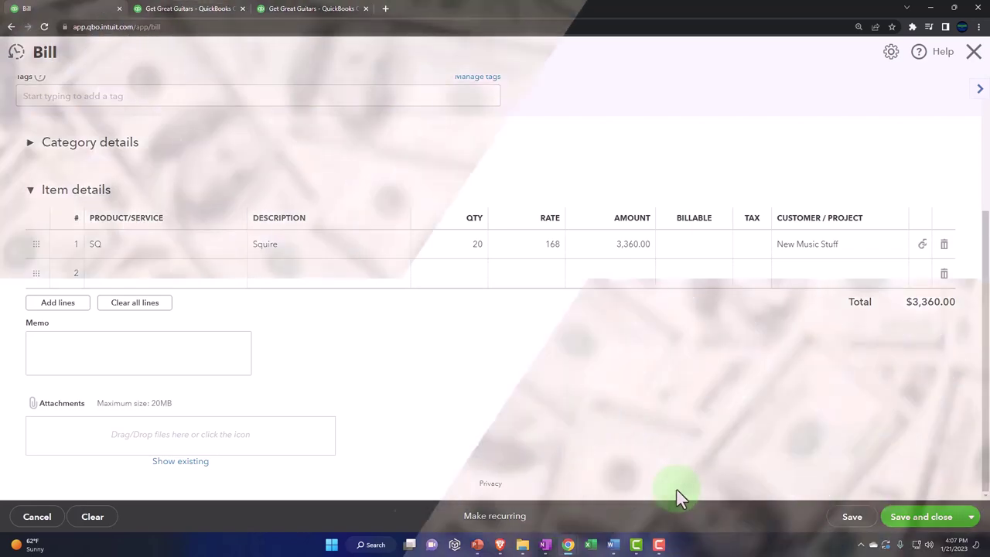
pyautogui.scroll(1, 392, 351)
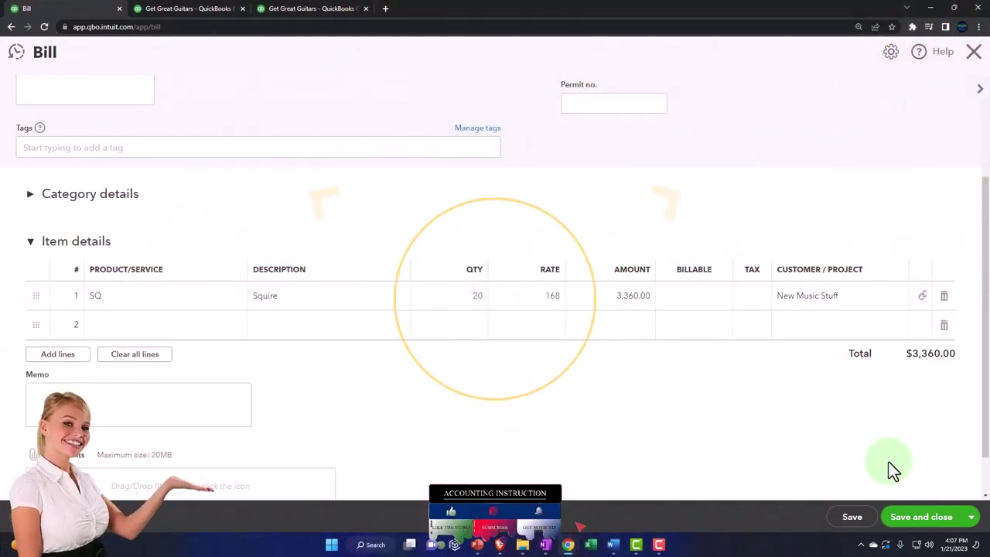
# Save the Fender bill and rerun the Balance Sheet report
pyautogui.click(919, 519)
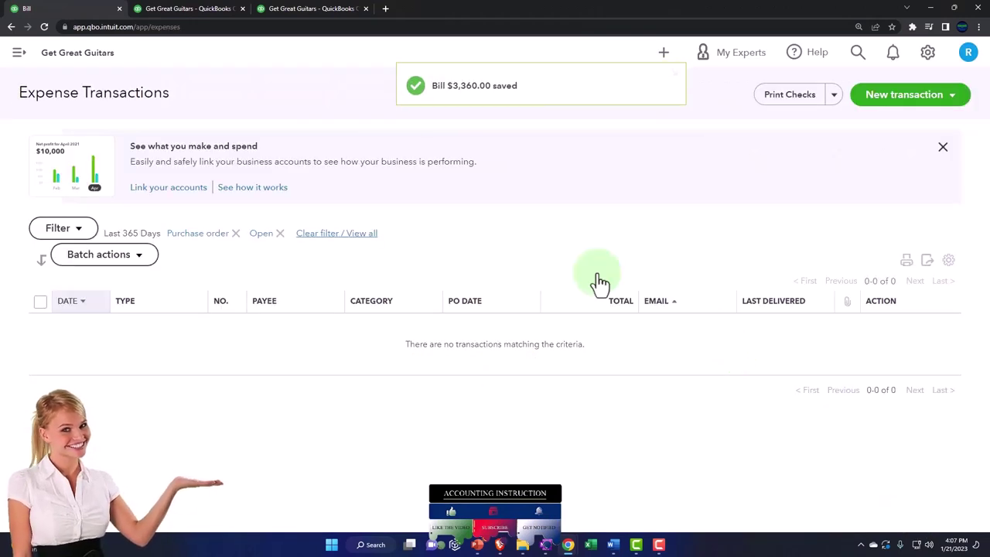
pyautogui.click(195, 14)
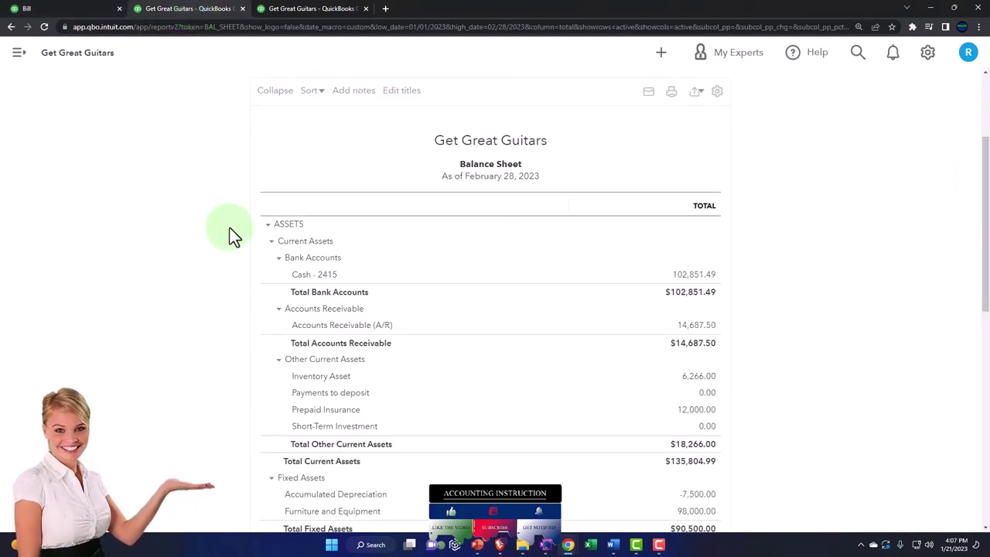
pyautogui.click(575, 198)
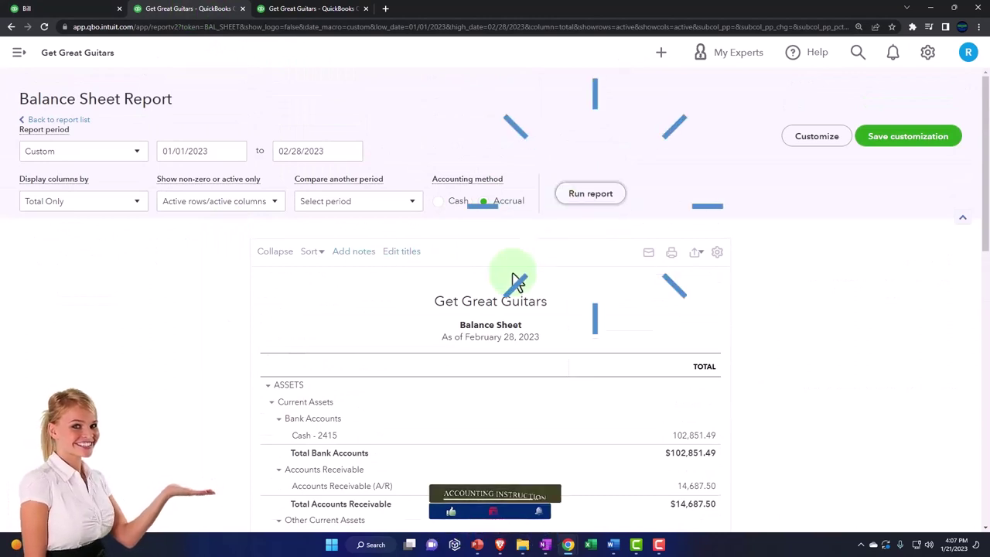
pyautogui.scroll(-3, 501, 283)
pyautogui.hotkey('ctrl', '+')
pyautogui.hotkey('ctrl', '+')
pyautogui.hotkey('ctrl', '+')
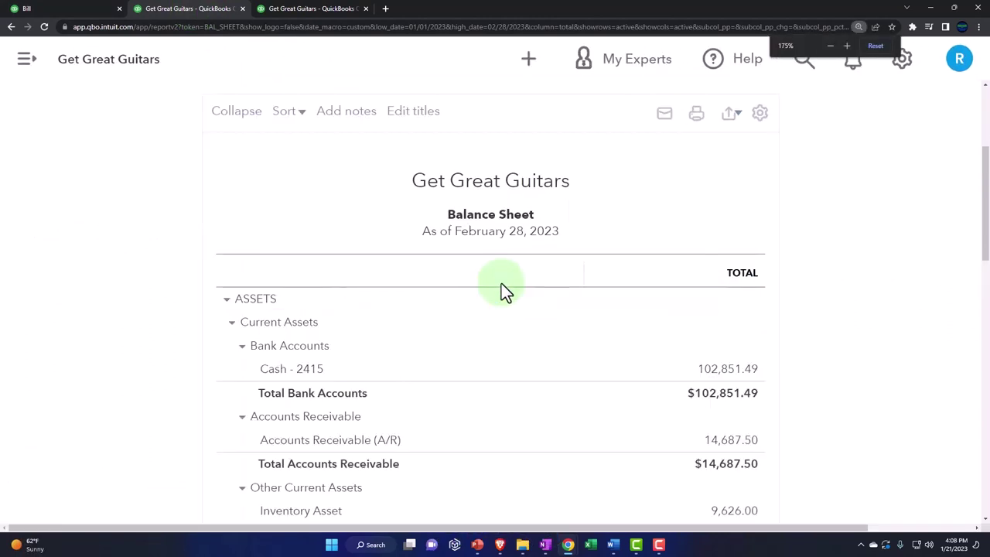
pyautogui.scroll(-2, 502, 284)
pyautogui.scroll(-1, 501, 283)
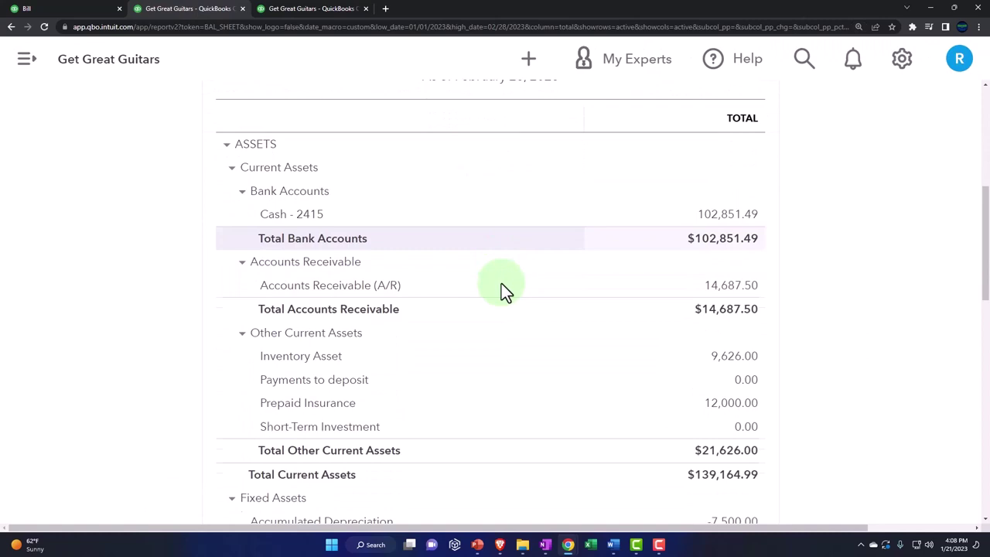
pyautogui.scroll(-2, 501, 286)
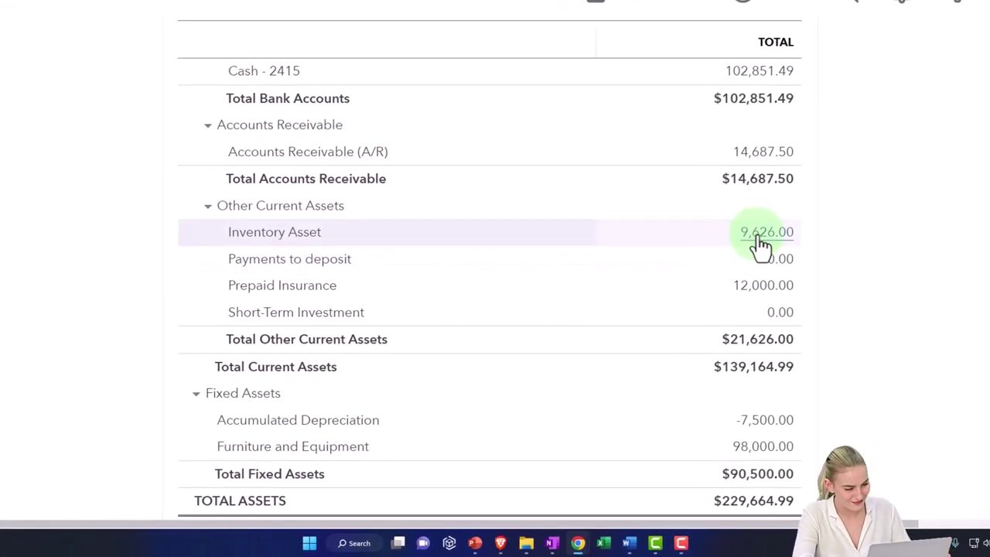
# Drill into Inventory Asset 9,626.00 and open the 3,360.00 Fender bill line
pyautogui.click(760, 241)
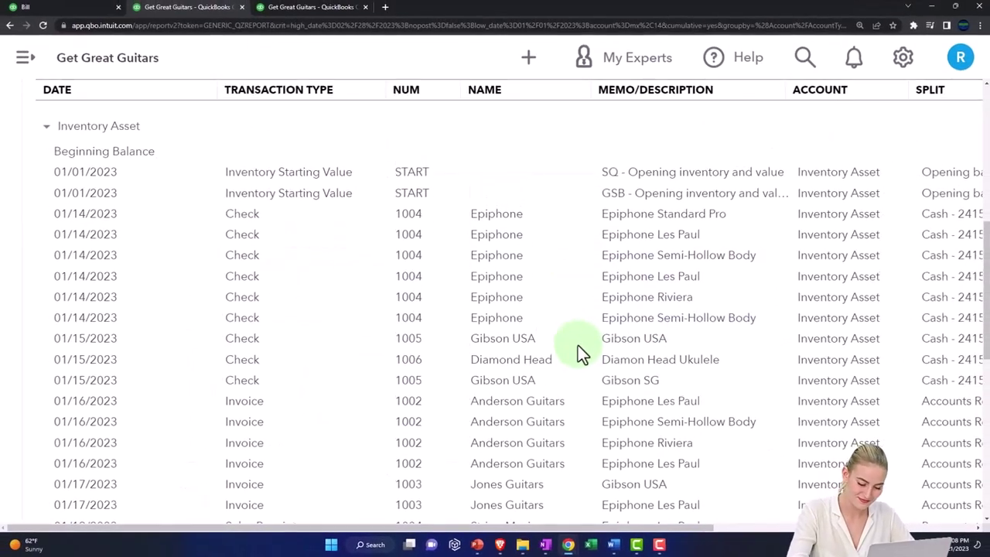
pyautogui.hotkey('ctrl', '-')
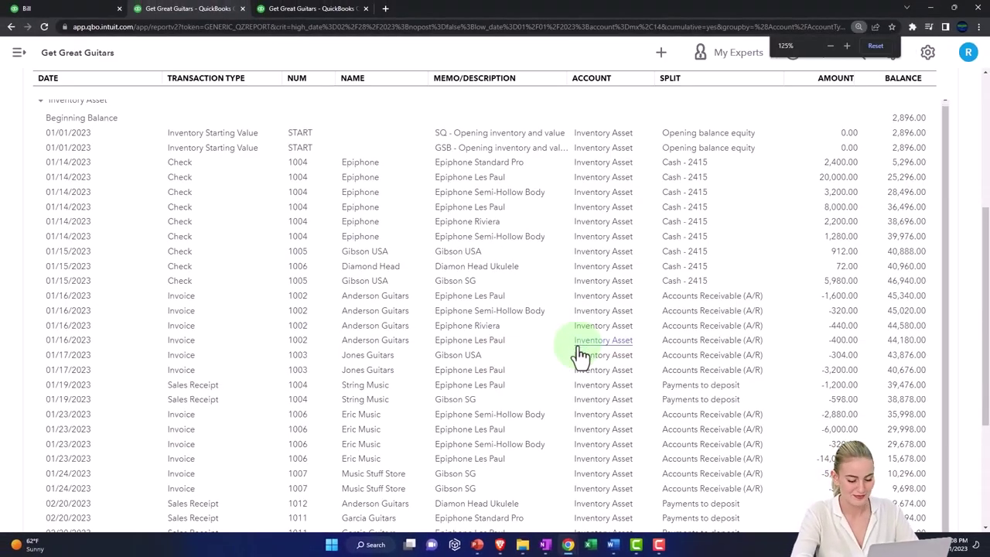
pyautogui.scroll(-3, 435, 378)
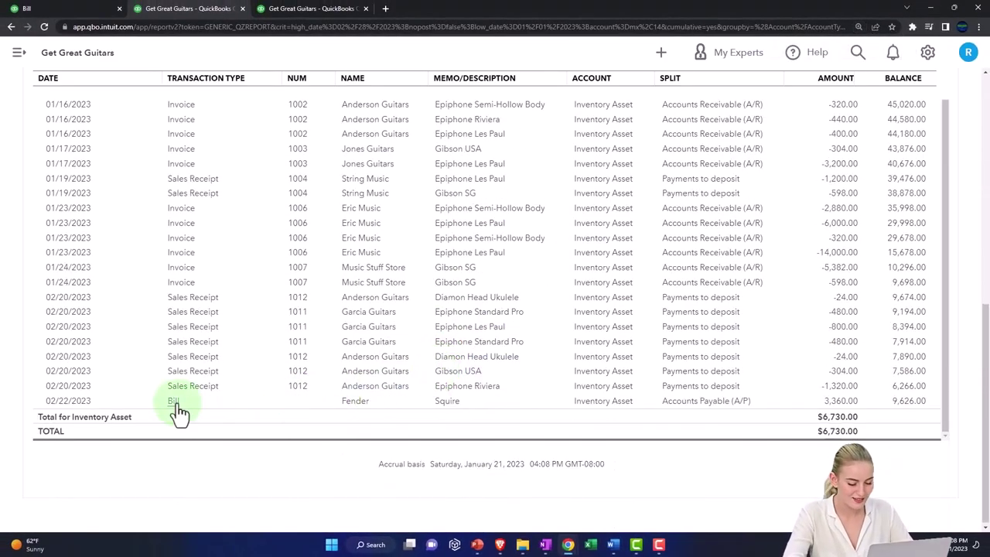
pyautogui.click(834, 404)
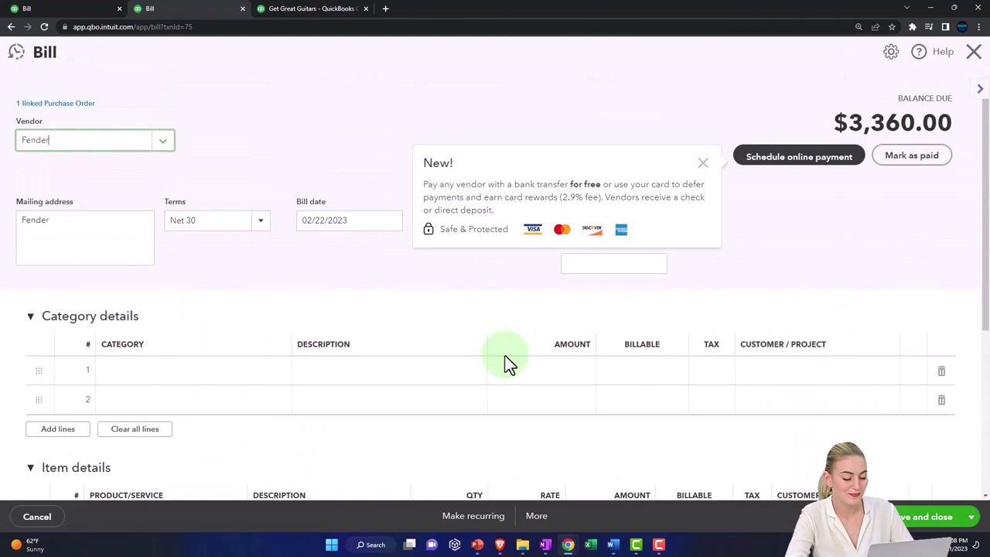
# Close the bill and go back to the Balance Sheet, confirming Accounts Payable at 3,360.00
pyautogui.click(974, 52)
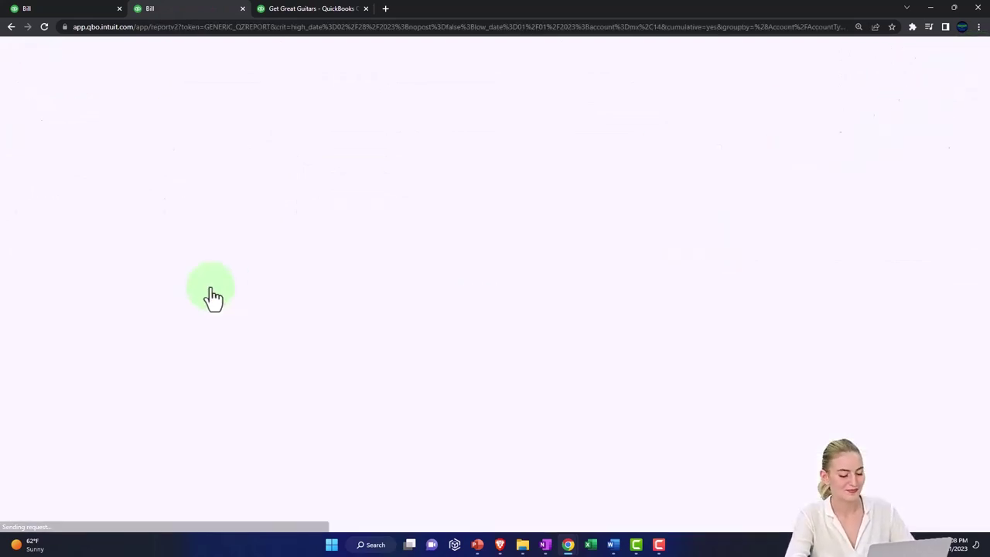
pyautogui.scroll(10, 31, 317)
pyautogui.scroll(3, 47, 232)
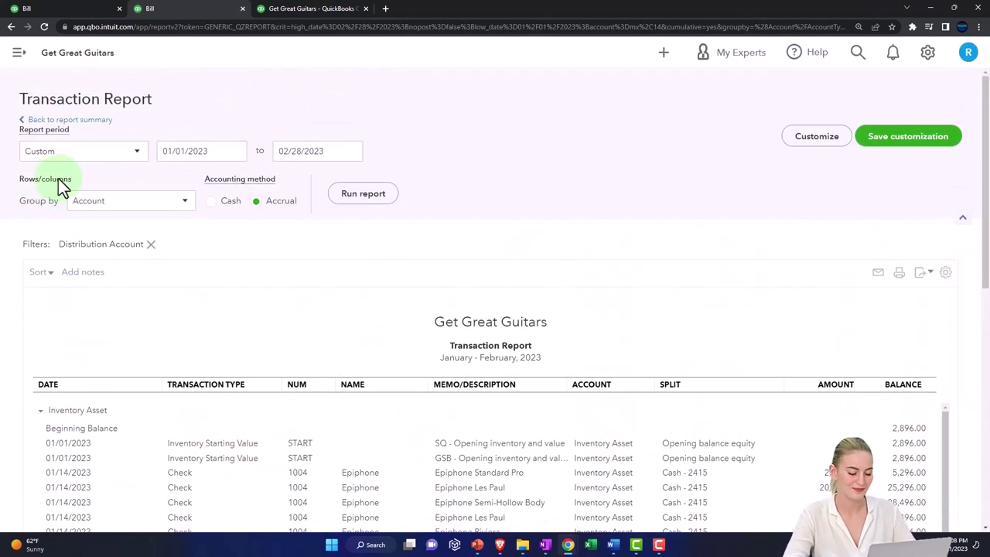
pyautogui.click(87, 132)
pyautogui.scroll(-6, 317, 317)
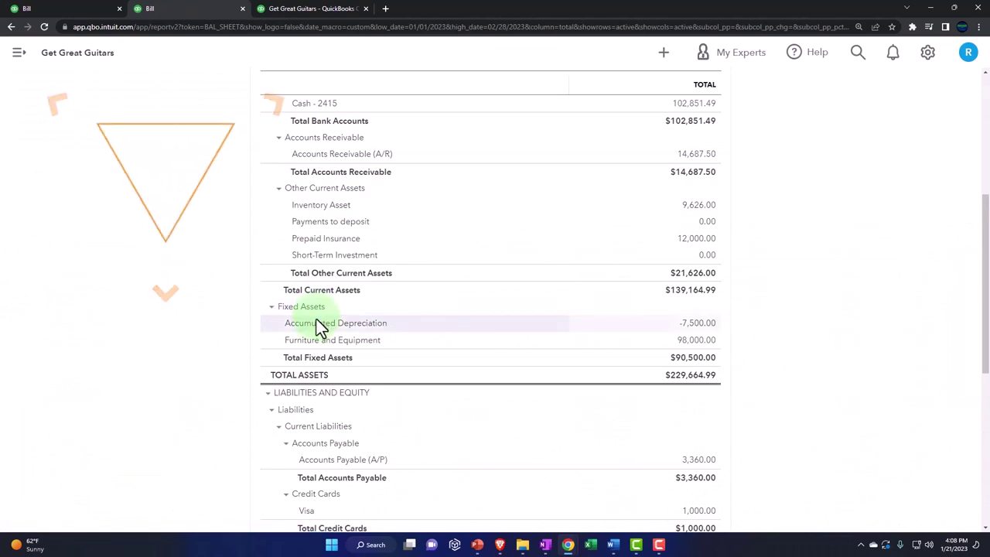
pyautogui.scroll(-2, 317, 321)
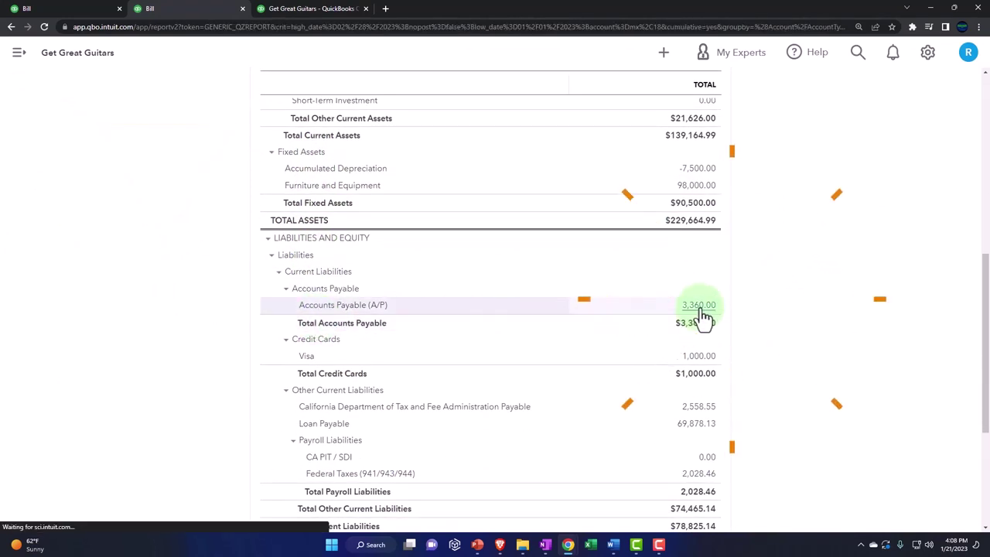
pyautogui.scroll(-1, 700, 310)
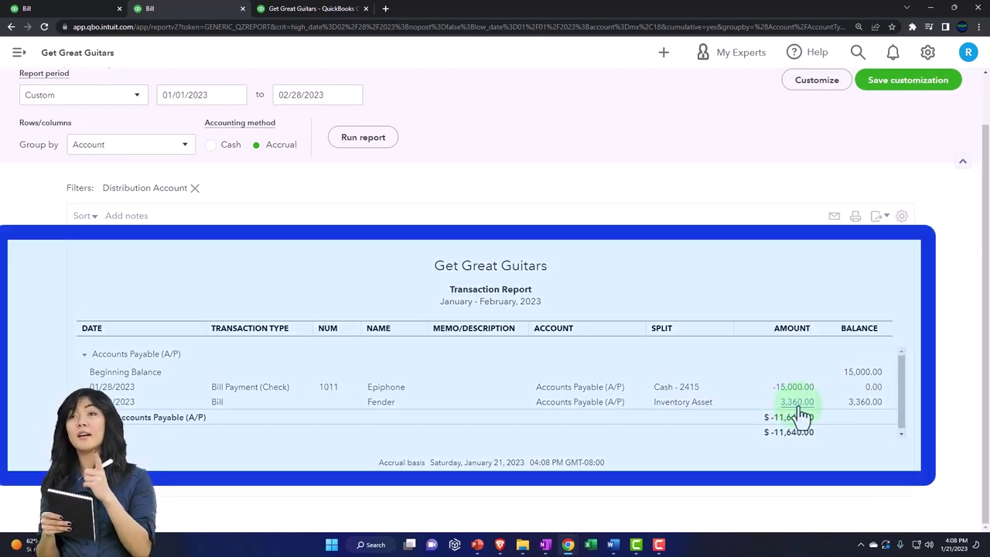
pyautogui.scroll(1, 495, 309)
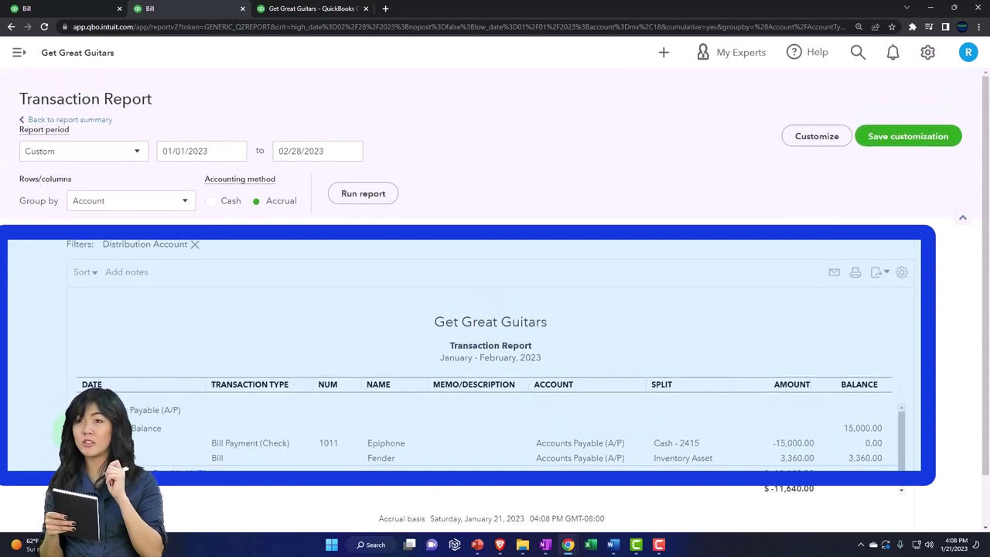
pyautogui.click(87, 121)
pyautogui.scroll(-5, 77, 155)
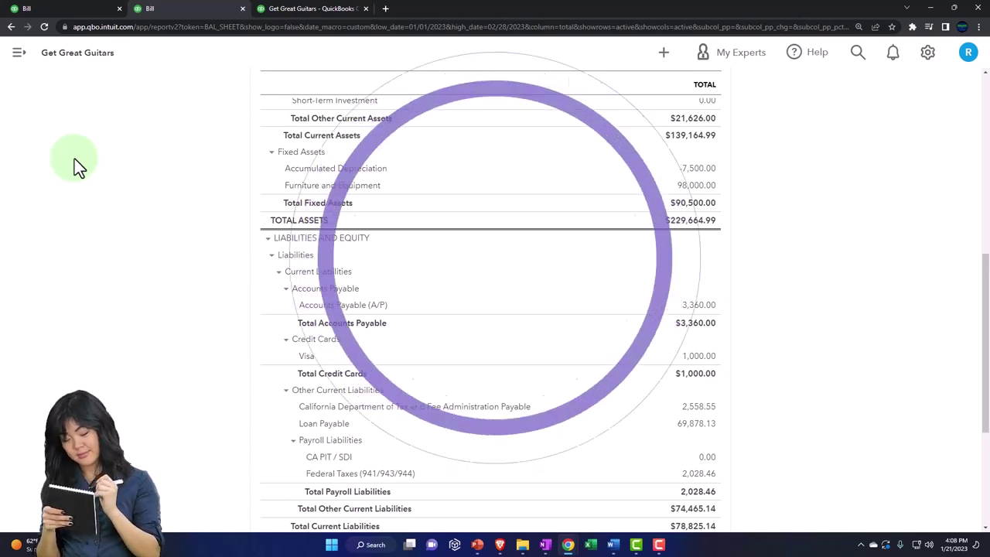
# Duplicate the Profit and Loss report tab
pyautogui.click(293, 10)
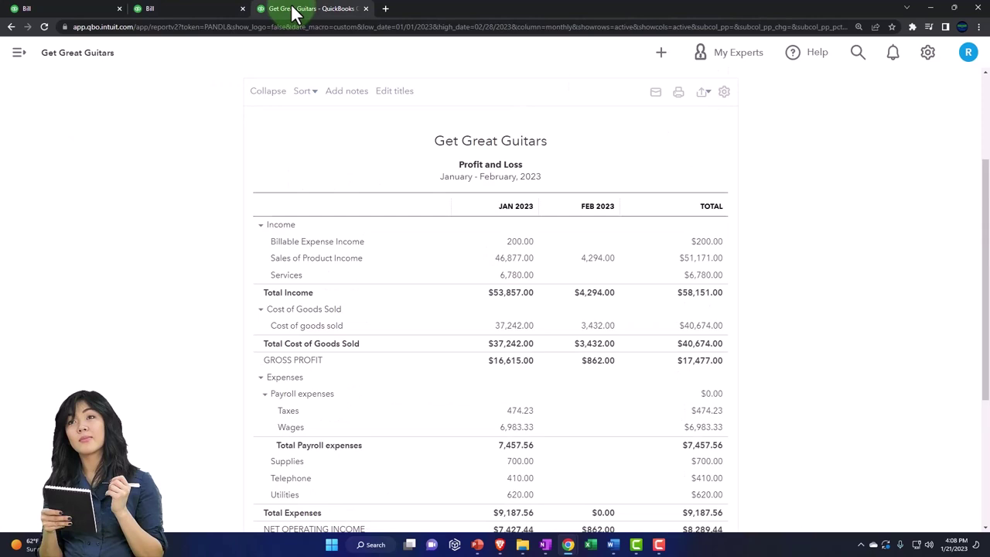
pyautogui.rightClick(293, 13)
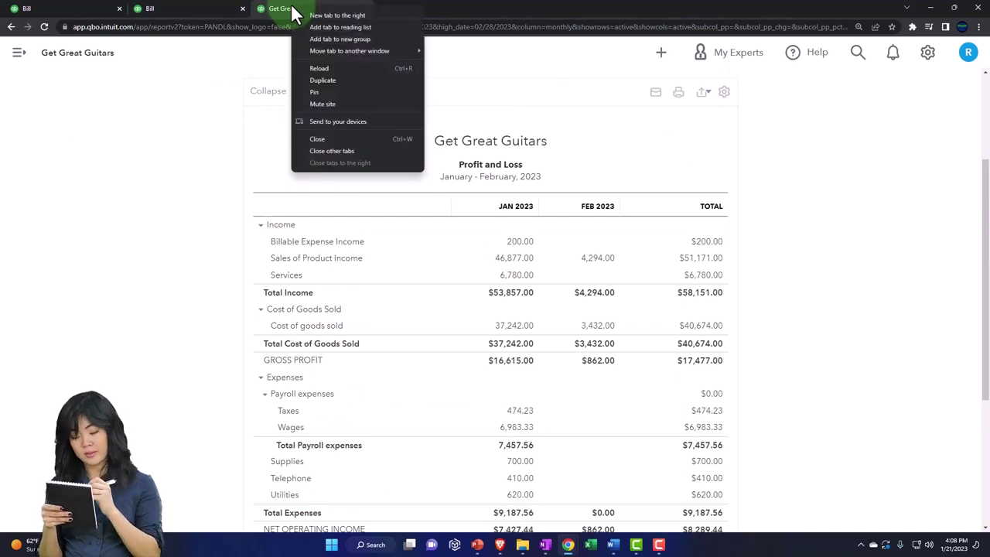
pyautogui.click(317, 80)
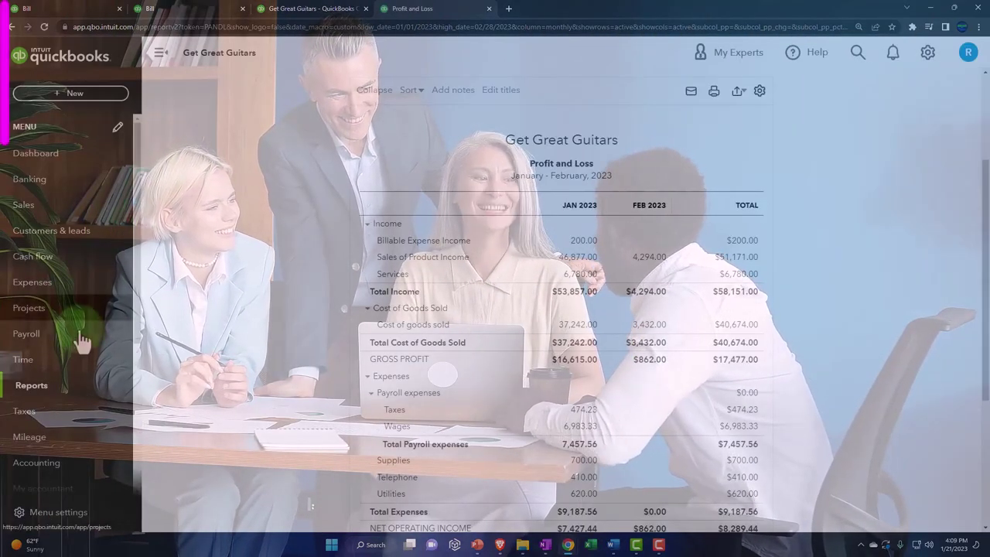
# Open the Reports list with the sidebar collapsed and scroll to the What you owe reports
pyautogui.click(42, 391)
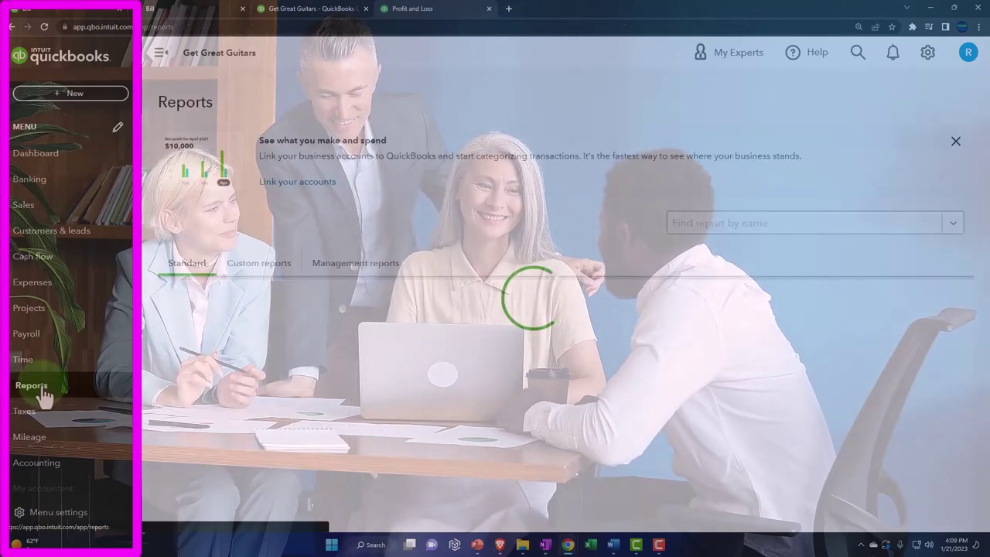
pyautogui.click(159, 54)
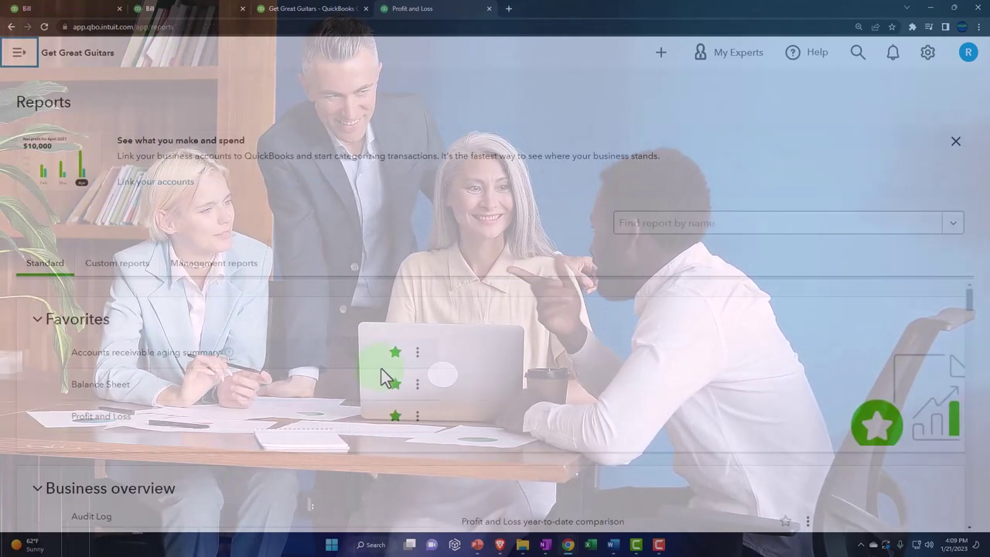
pyautogui.scroll(-8, 381, 368)
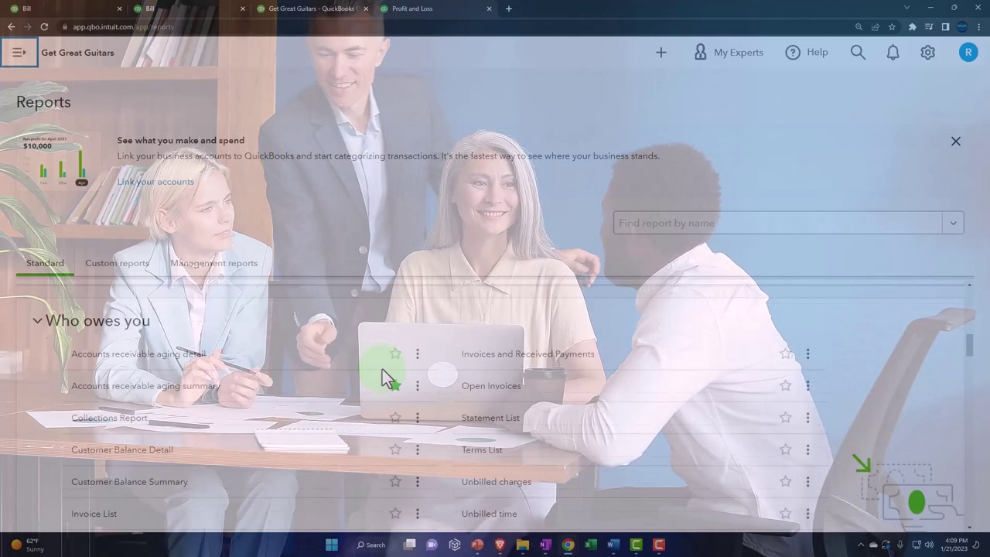
pyautogui.scroll(-8, 383, 369)
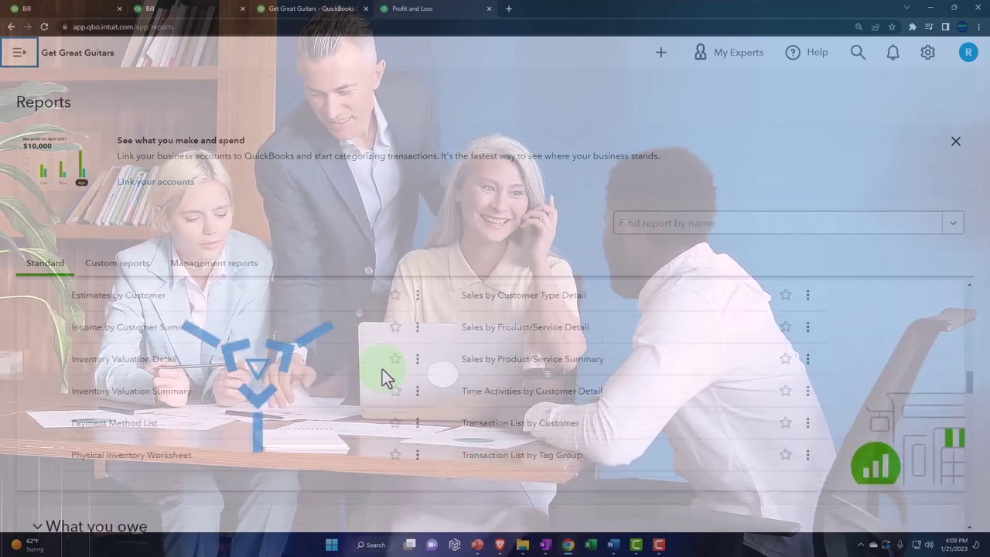
pyautogui.scroll(-4, 382, 369)
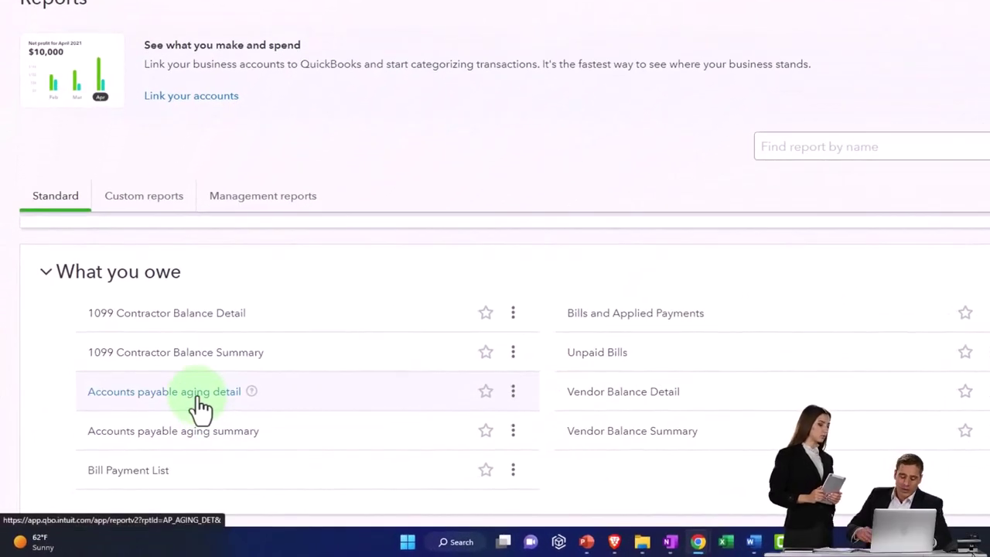
# Run the A/P Aging Summary as of 02/28/2023 and compare it with the Balance Sheet
pyautogui.click(192, 445)
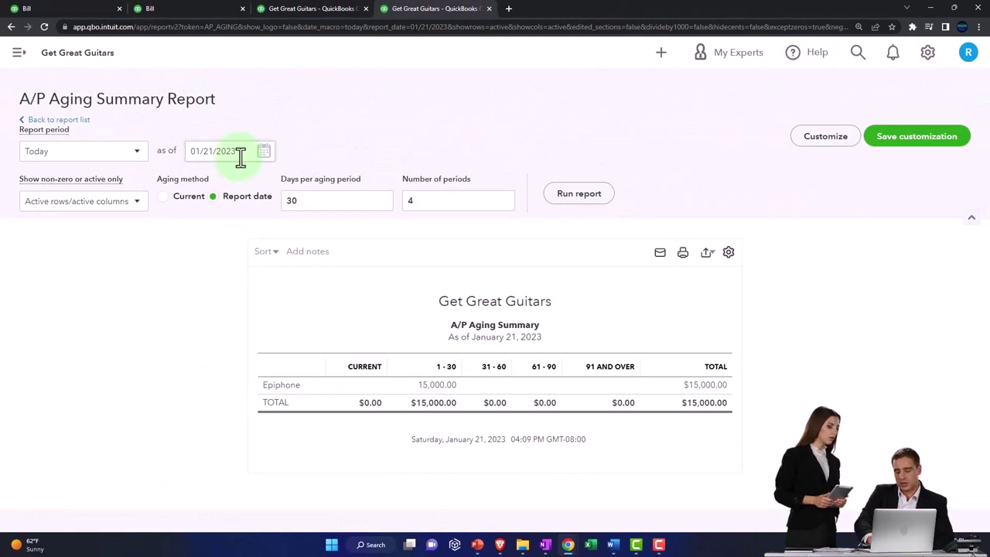
pyautogui.write('022823')
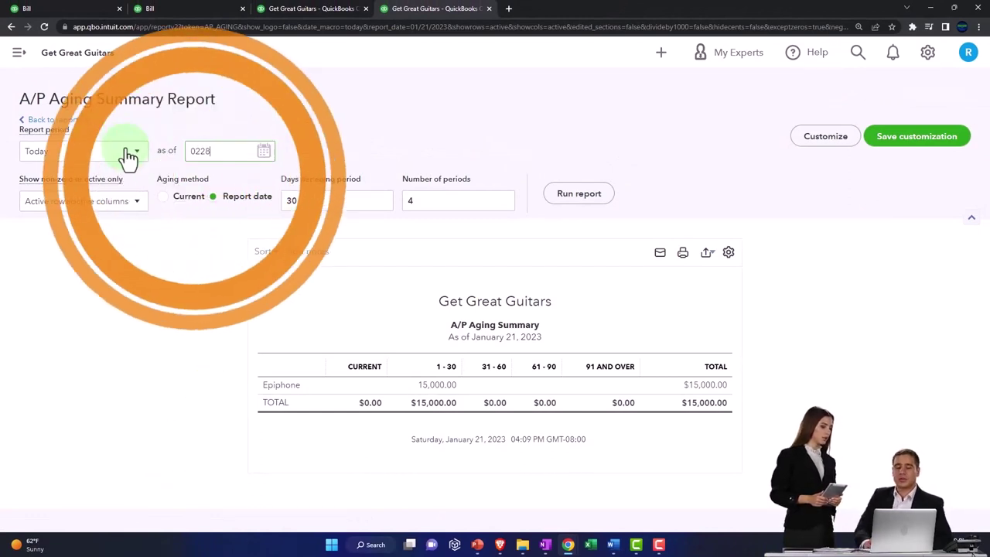
pyautogui.click(580, 195)
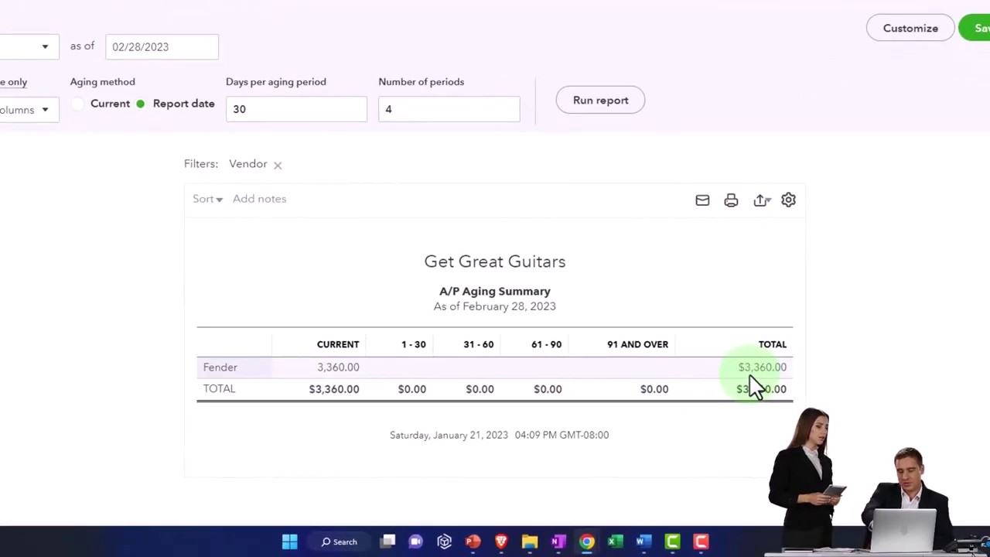
pyautogui.click(221, 8)
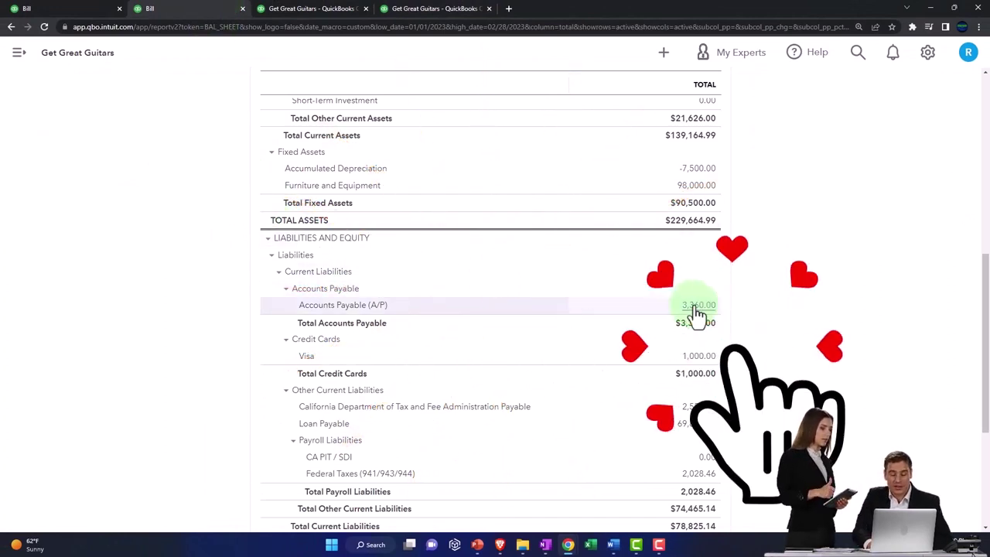
# Filter the expense transactions to Closed purchase orders, now including Fender's 1006 for $3,360.00
pyautogui.click(81, 9)
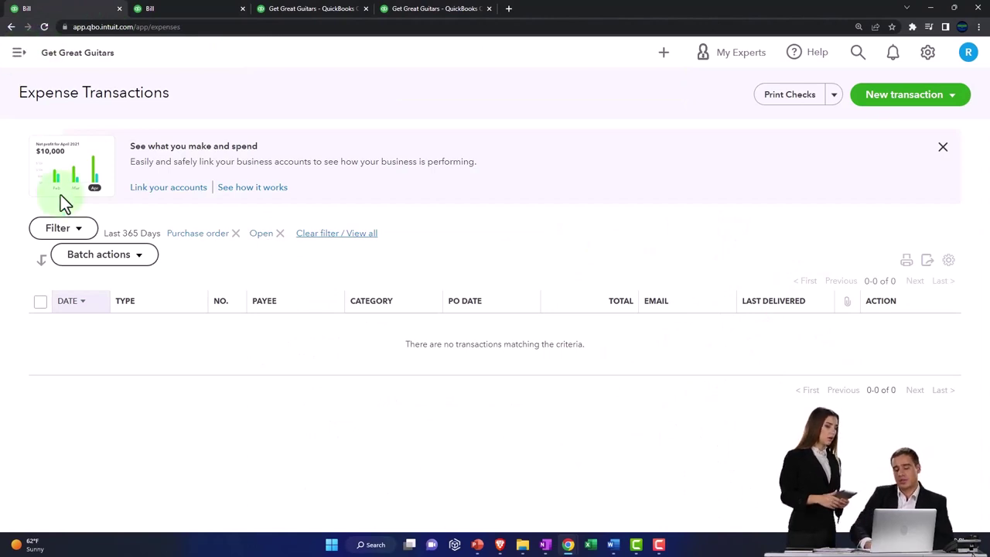
pyautogui.click(77, 229)
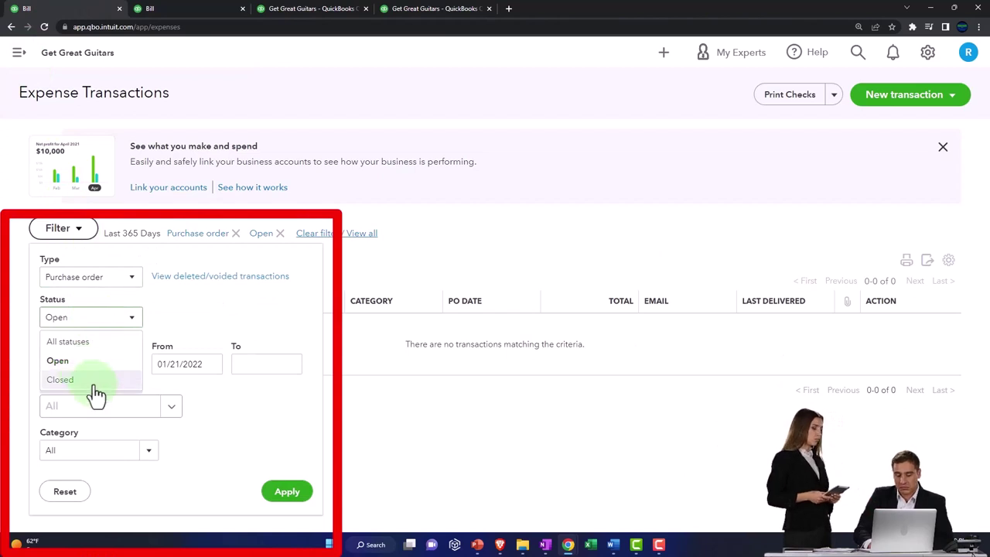
pyautogui.click(62, 379)
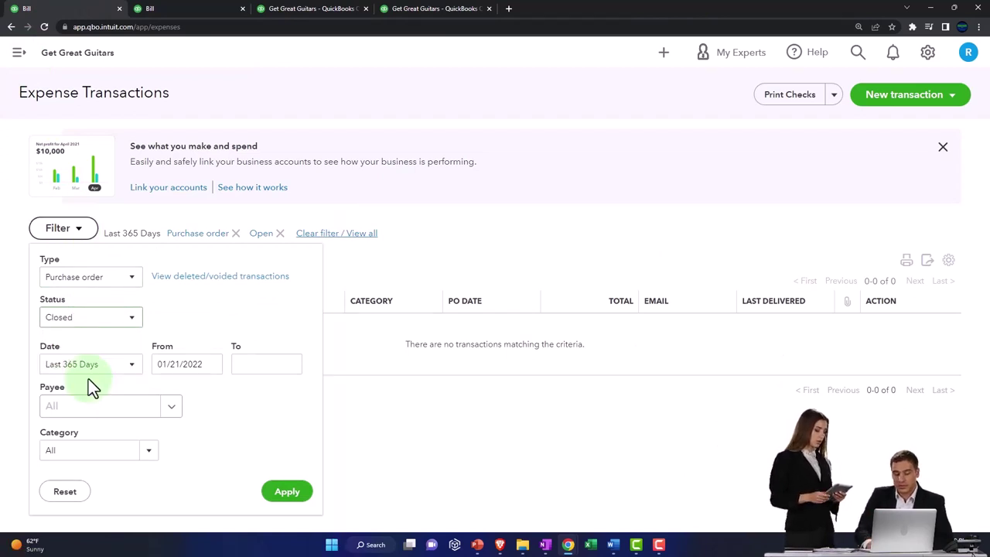
pyautogui.click(272, 495)
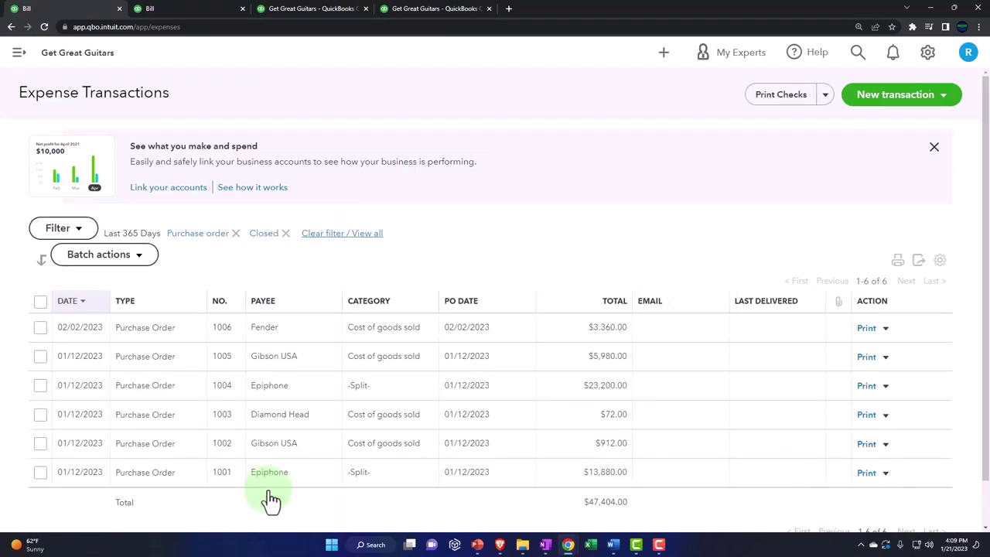
pyautogui.click(267, 327)
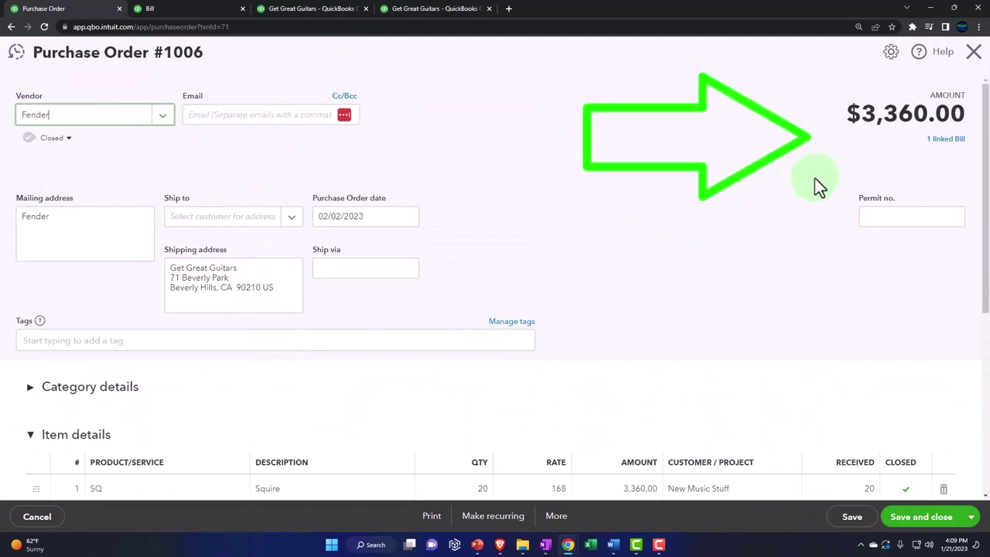
pyautogui.click(947, 142)
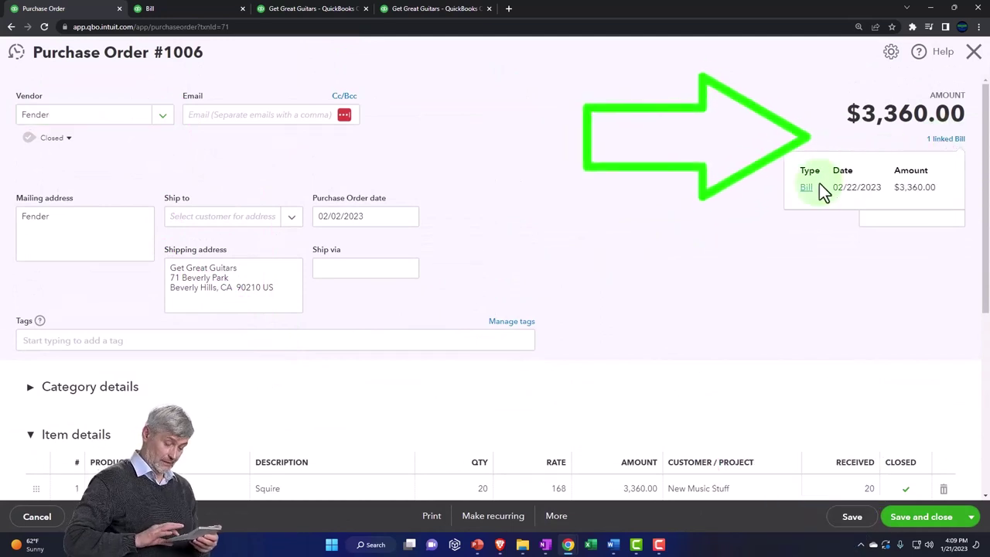
pyautogui.click(807, 189)
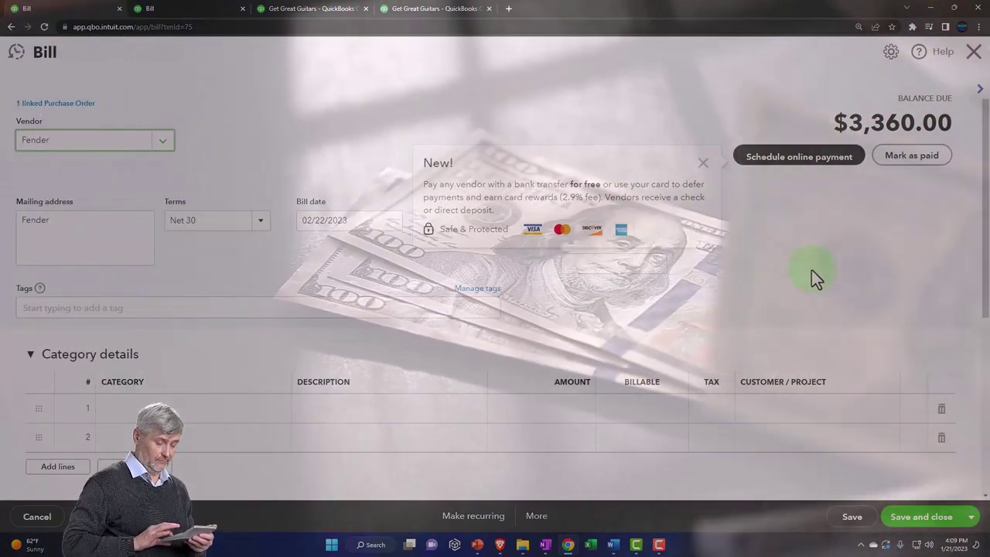
pyautogui.scroll(-3, 411, 442)
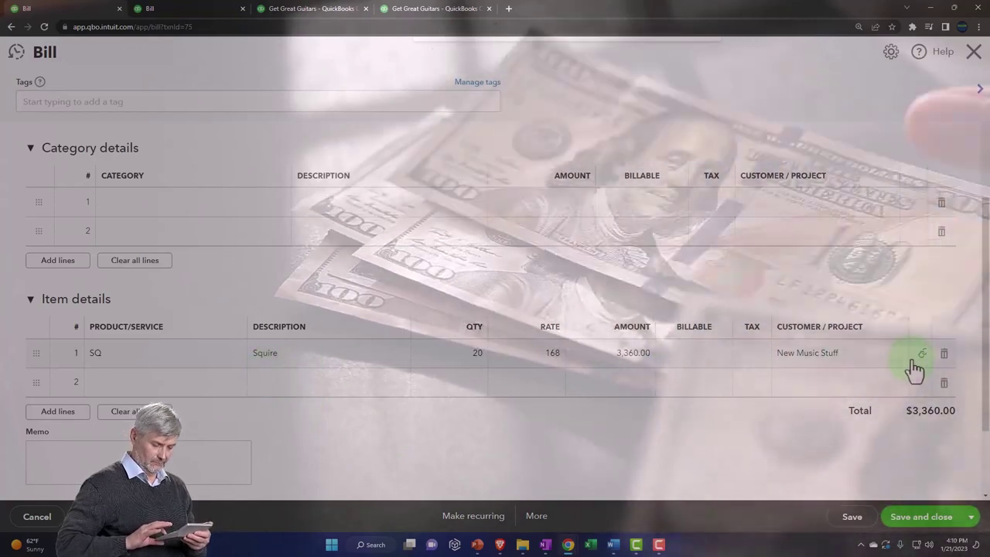
pyautogui.scroll(3, 961, 147)
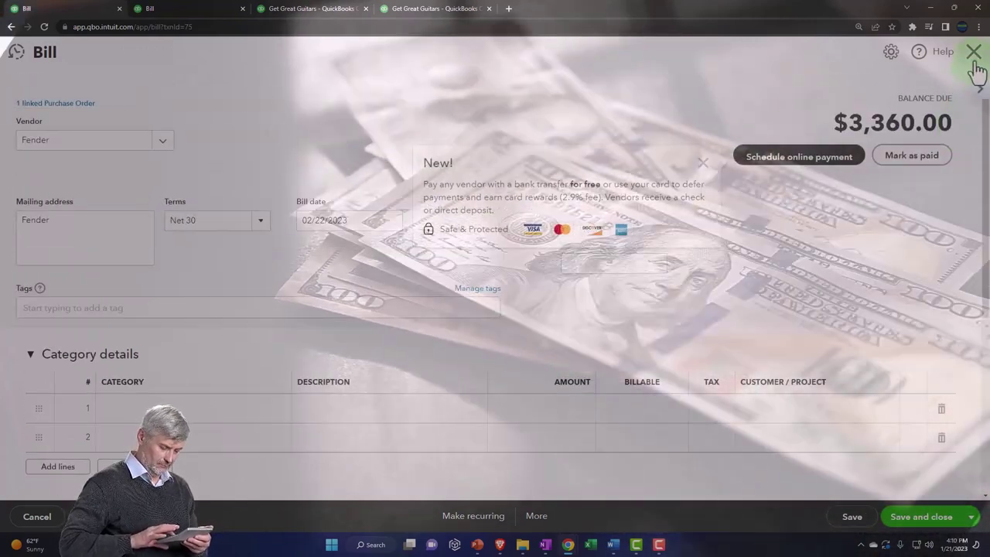
pyautogui.click(974, 51)
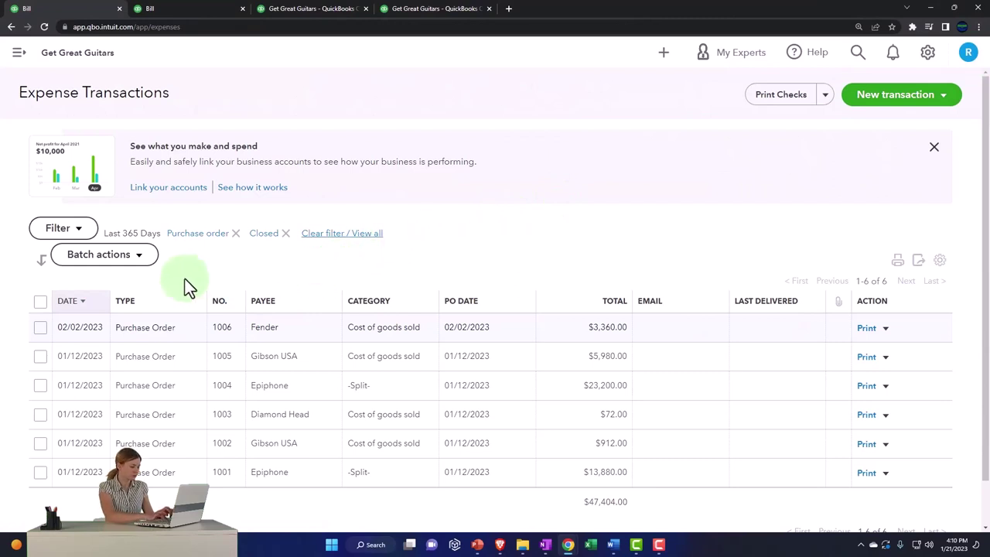
# Filter expense transactions to Type Bill and Status Open, leaving only Fender's $3,360.00 bill
pyautogui.click(18, 56)
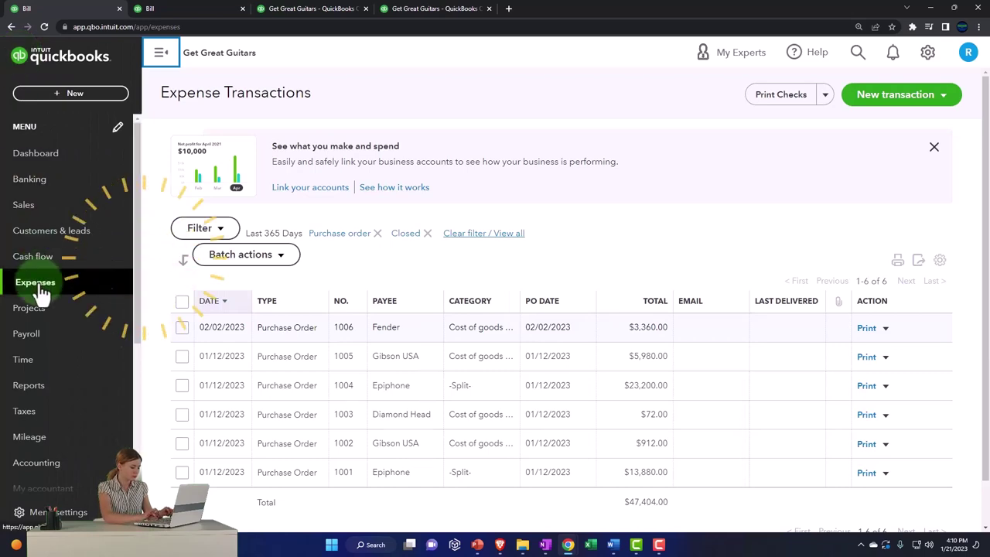
pyautogui.click(161, 54)
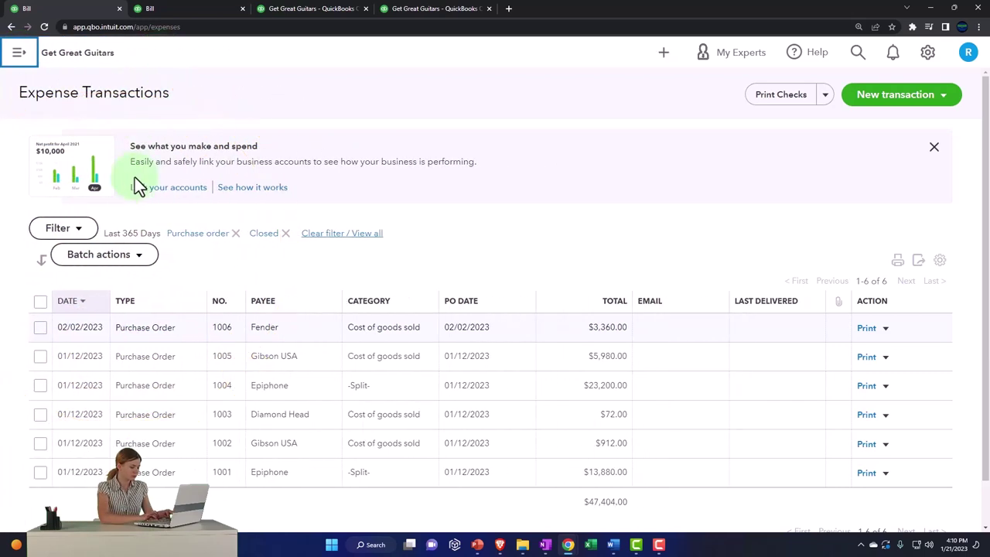
pyautogui.click(88, 232)
pyautogui.click(127, 282)
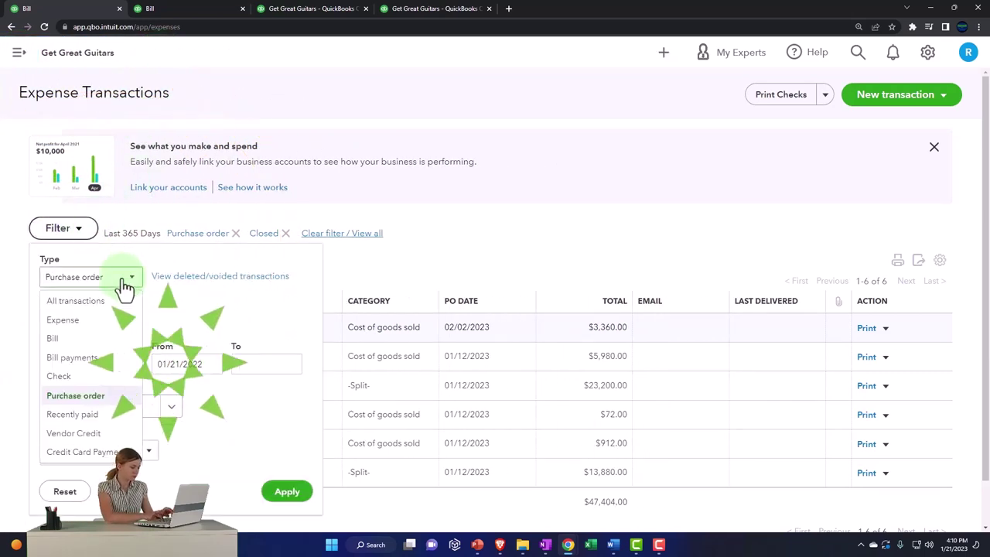
pyautogui.click(86, 338)
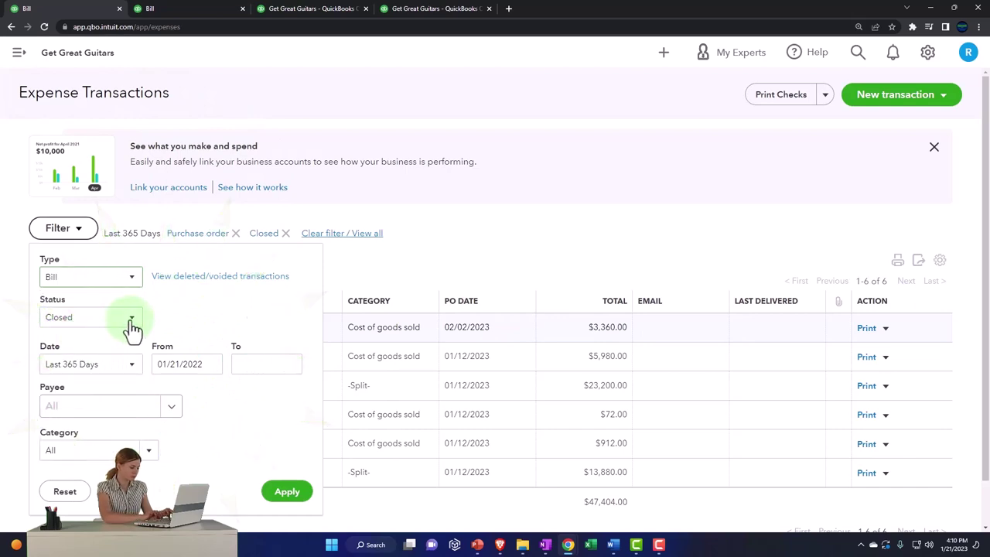
pyautogui.click(132, 325)
pyautogui.click(78, 359)
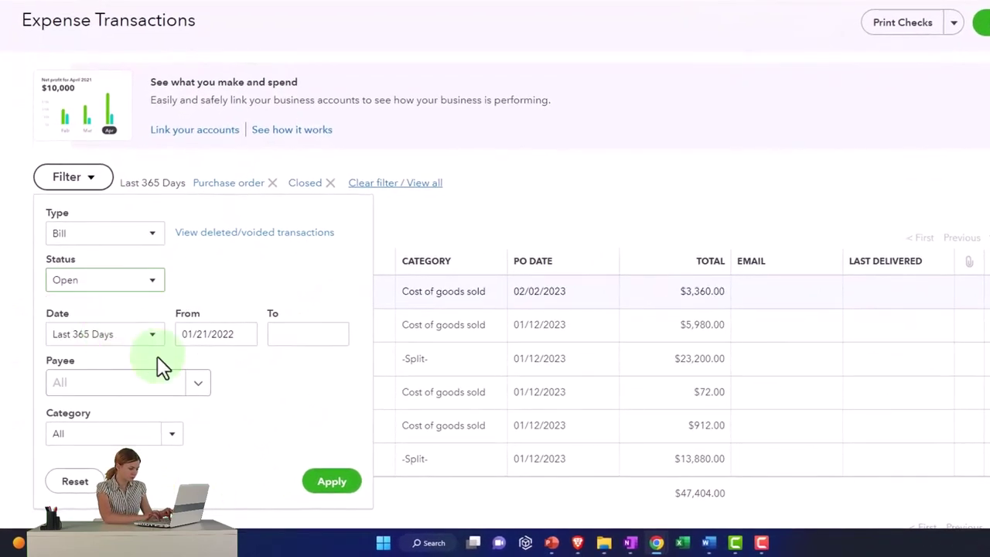
pyautogui.click(333, 482)
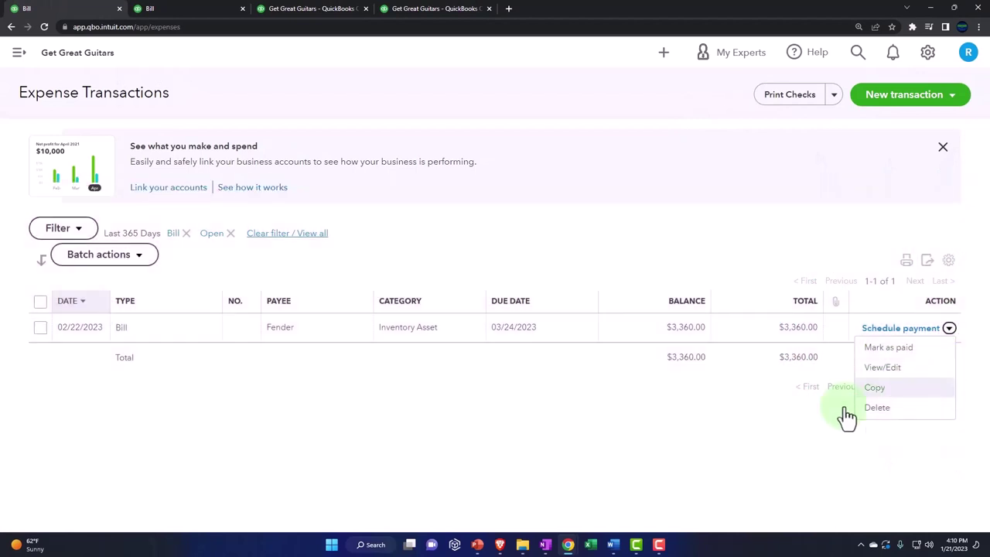
# Go to Expenses > Vendors and open Fender's vendor page
pyautogui.click(567, 455)
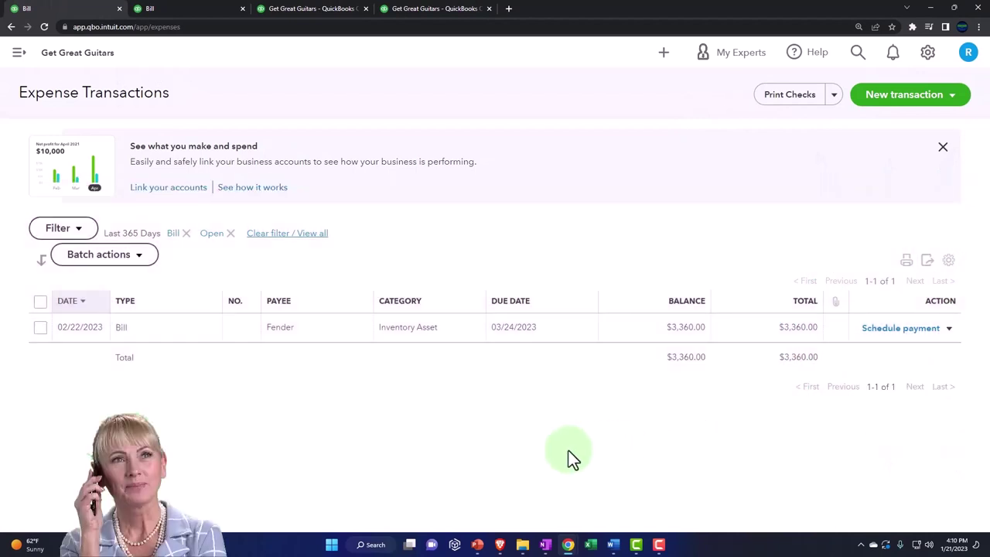
pyautogui.click(18, 54)
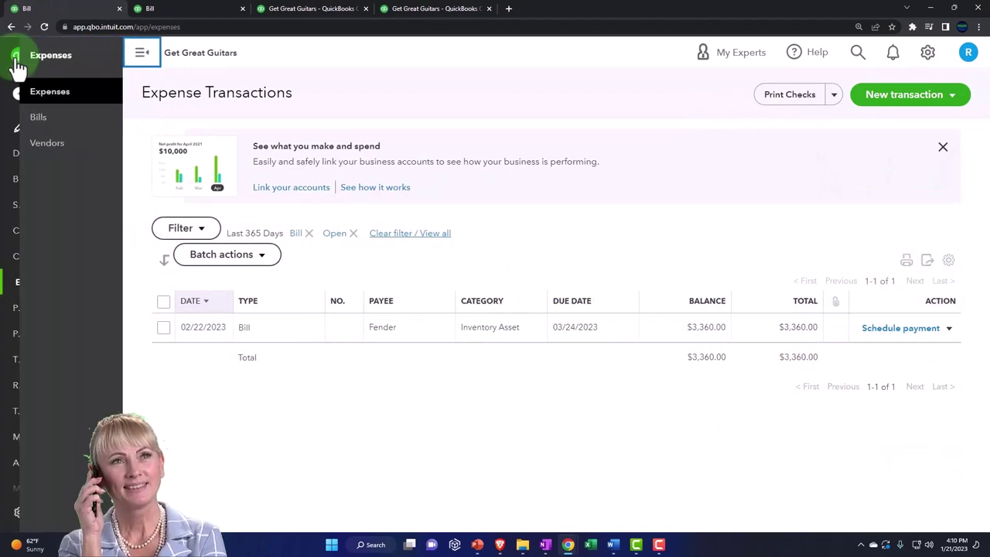
pyautogui.click(29, 288)
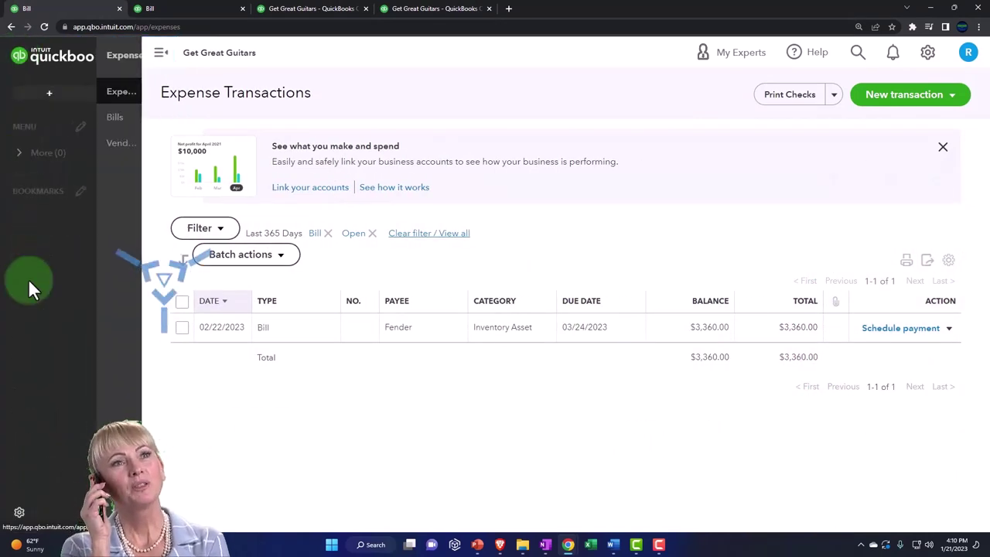
pyautogui.click(67, 147)
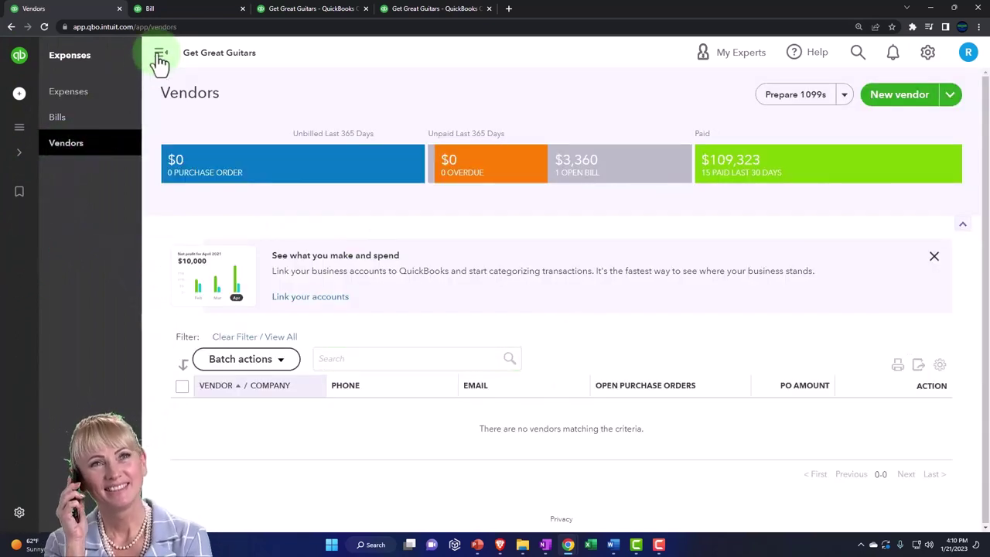
pyautogui.click(159, 59)
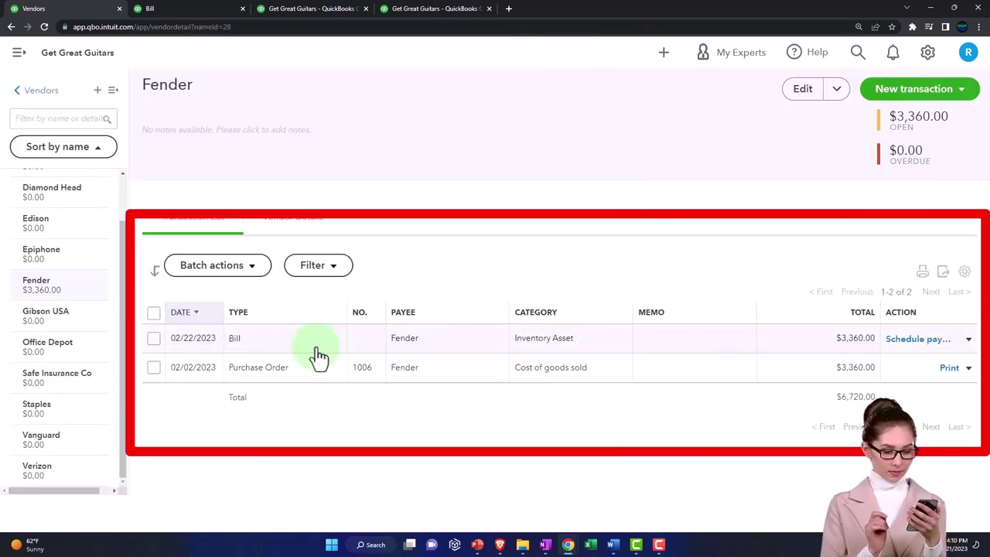
# Review purchase order 1006 and the $3,360.00 bill, returning to Fender's Transaction List
pyautogui.click(312, 377)
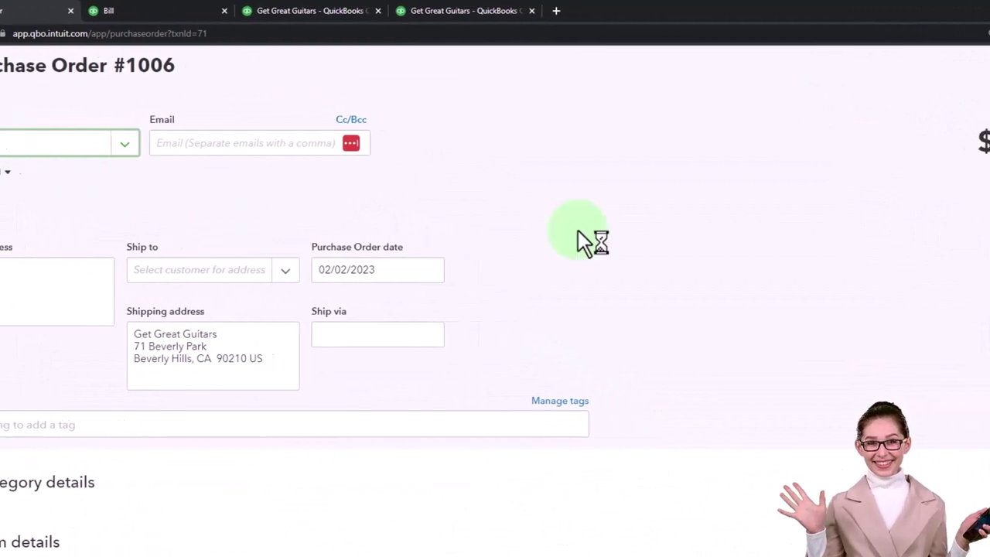
pyautogui.click(968, 64)
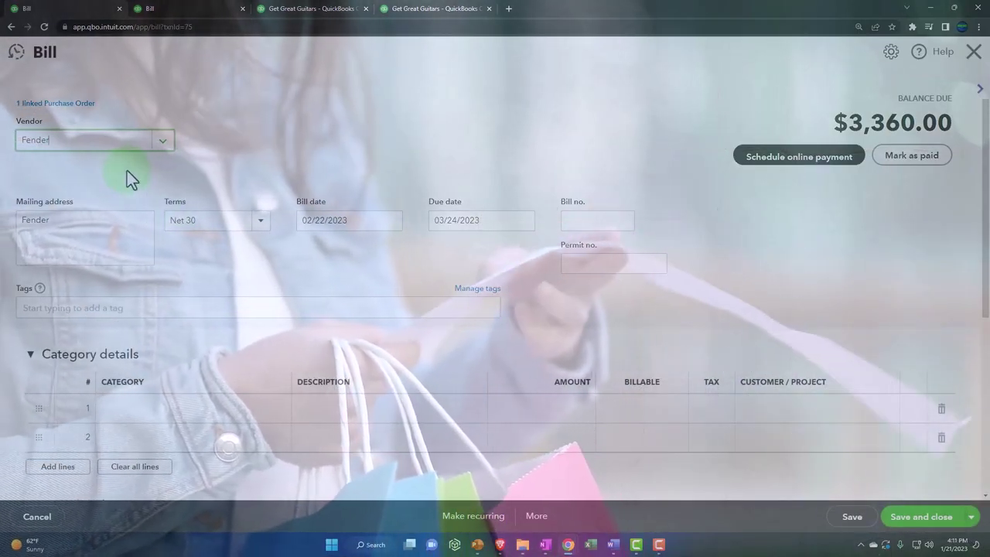
pyautogui.scroll(-3, 129, 171)
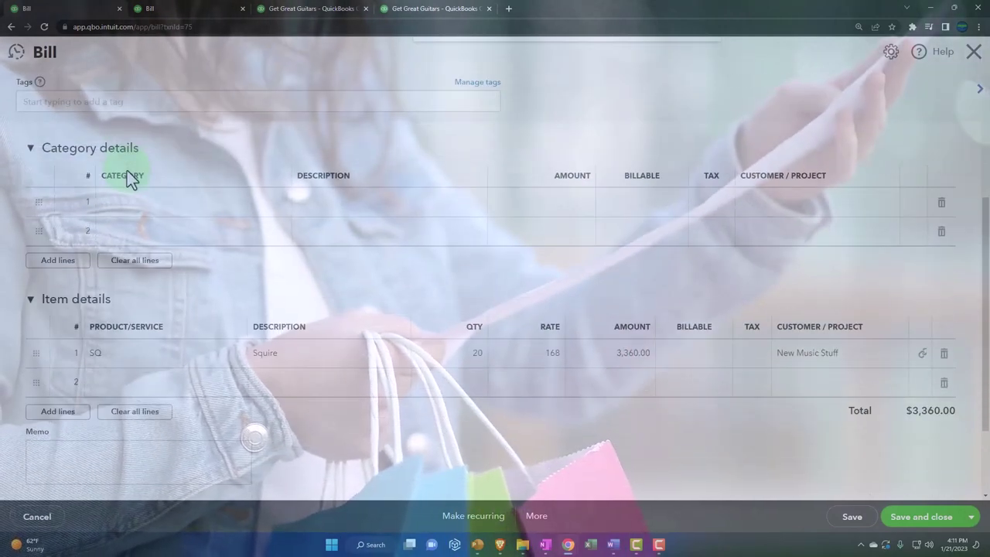
pyautogui.scroll(3, 127, 170)
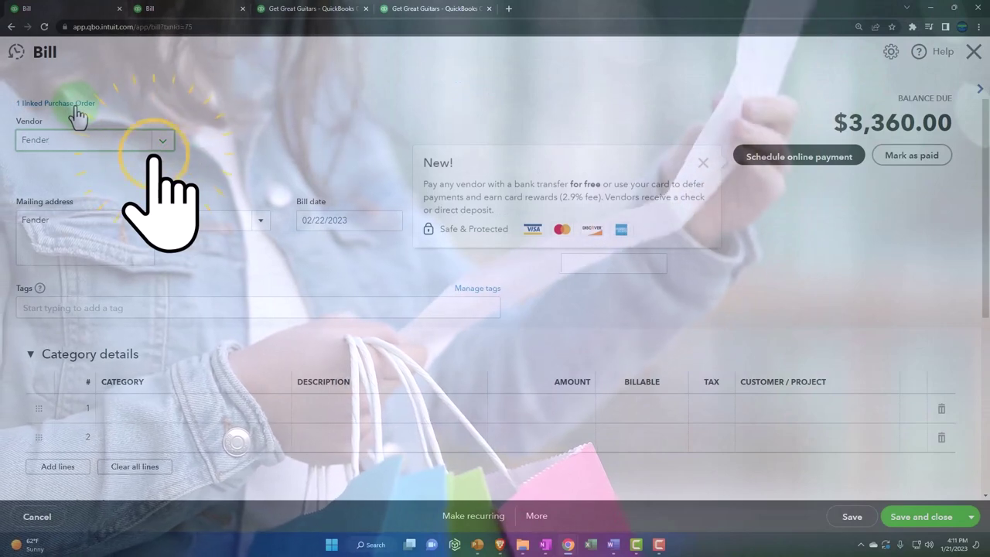
pyautogui.click(973, 51)
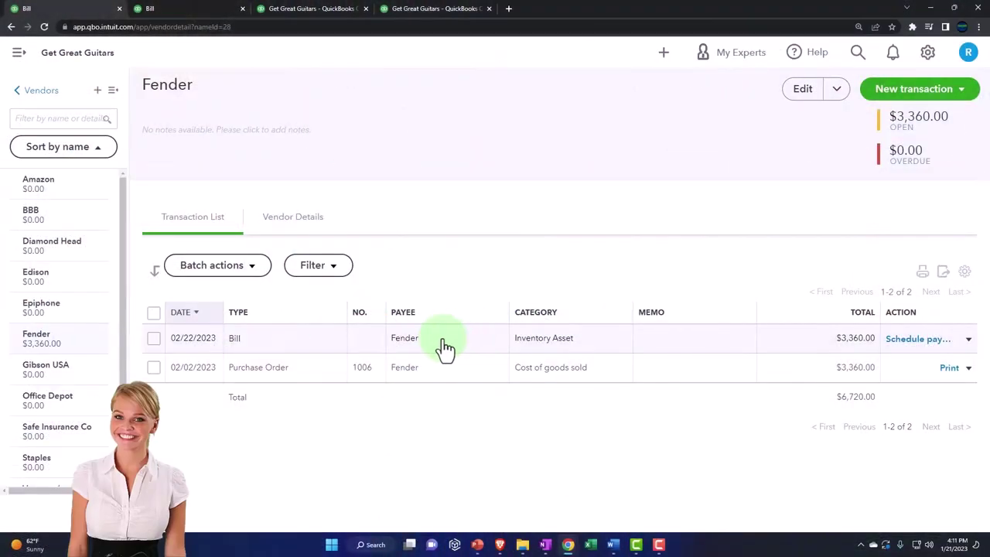
# Review the Profit and Loss, Balance Sheet and A/P Aging Summary showing $3,360.00 owed to Fender
pyautogui.click(318, 9)
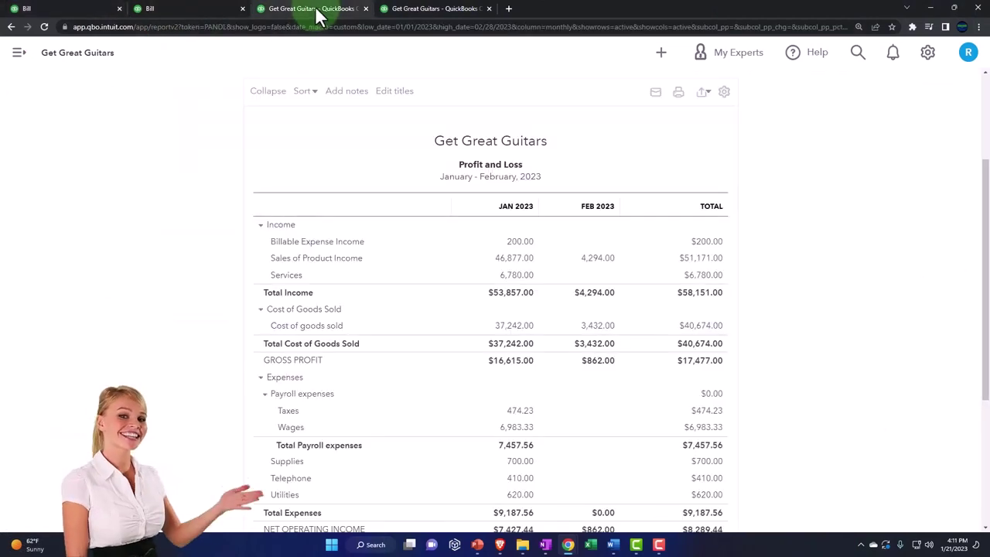
pyautogui.click(185, 9)
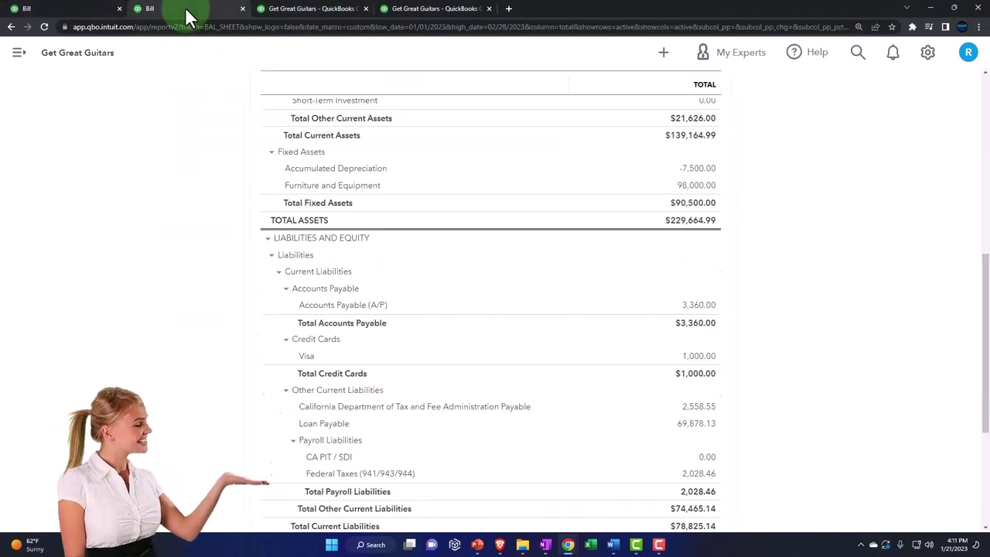
pyautogui.scroll(2, 241, 285)
pyautogui.scroll(5, 241, 280)
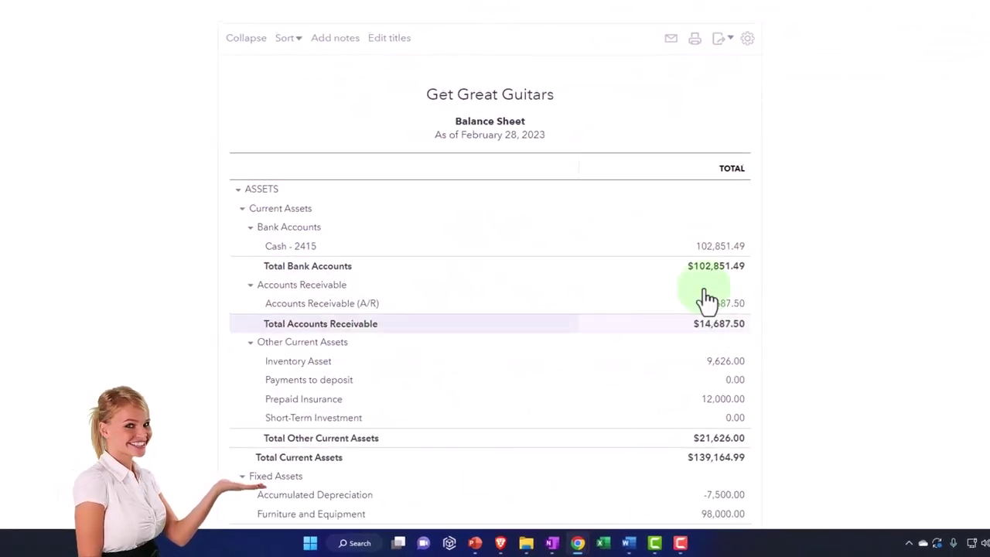
pyautogui.click(435, 8)
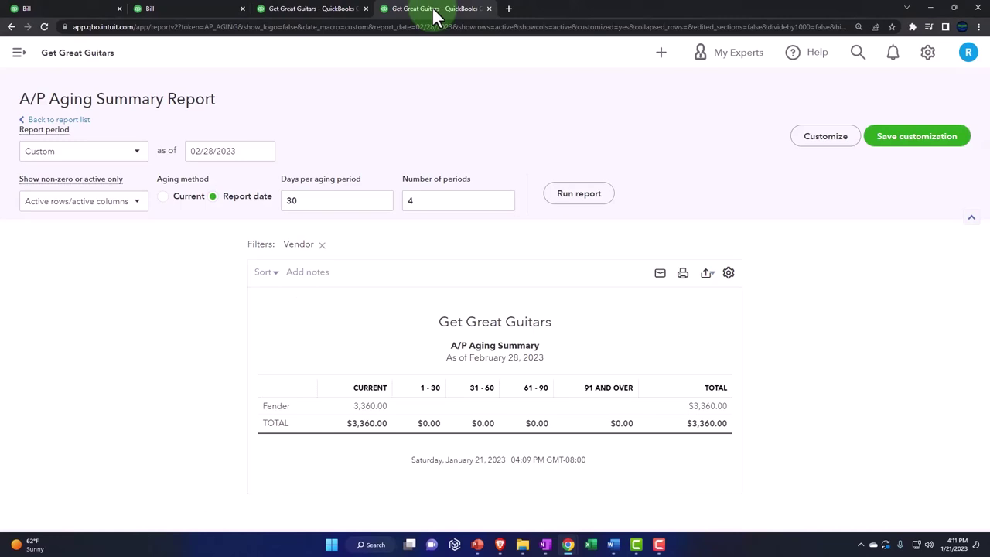
pyautogui.click(19, 56)
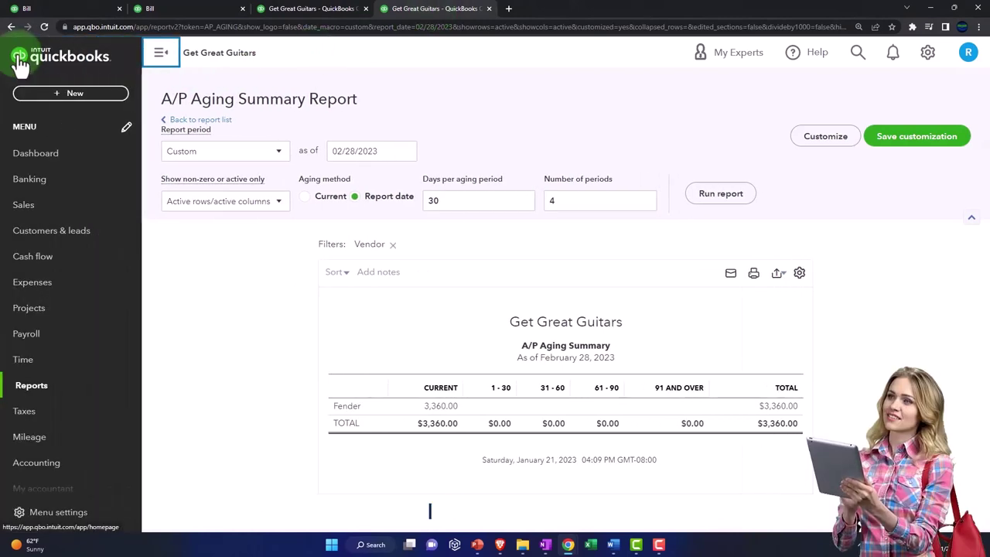
# Find the Inventory Valuation Summary report by searching 'invent' in Reports
pyautogui.click(29, 387)
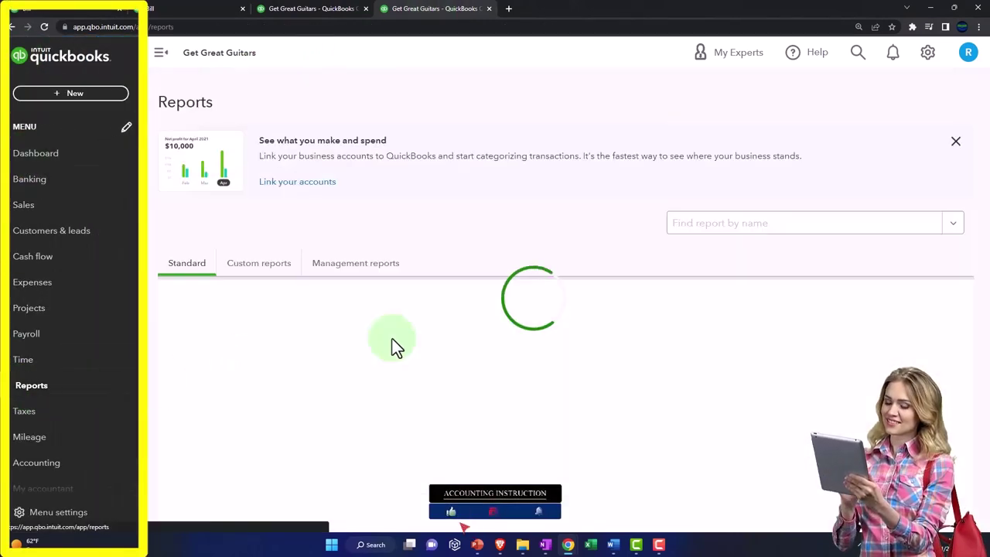
pyautogui.click(731, 226)
pyautogui.write('inv')
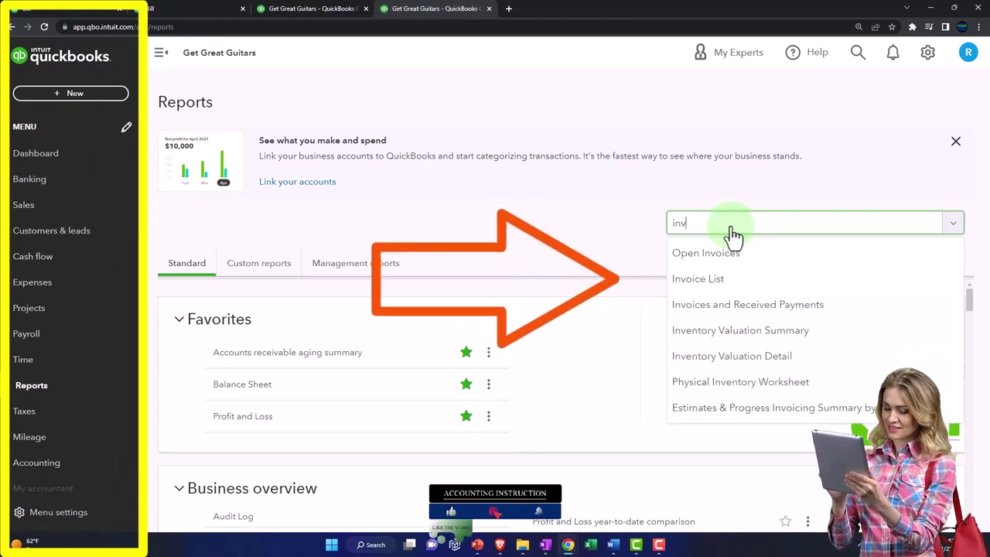
pyautogui.write('ent')
pyautogui.press('Down')
pyautogui.press('Return')
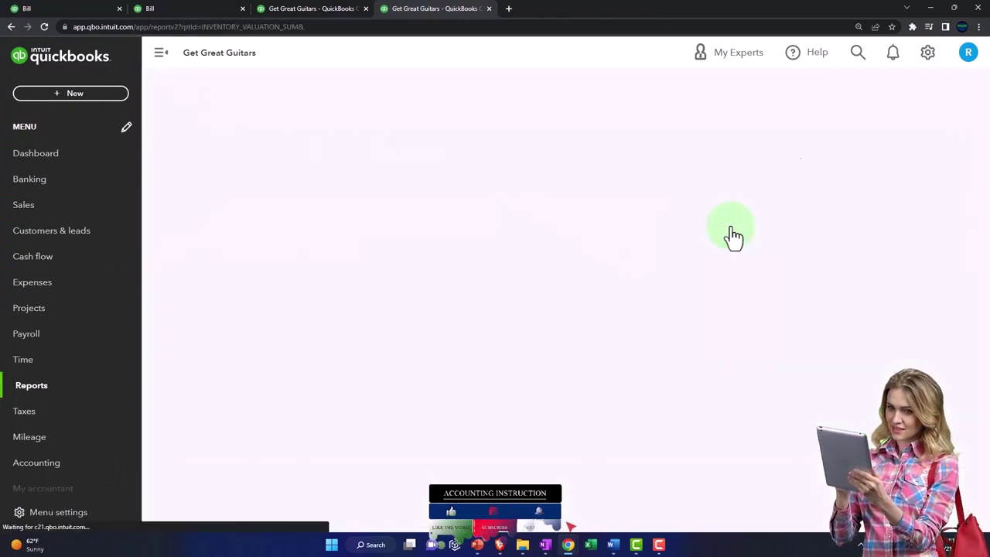
pyautogui.click(161, 53)
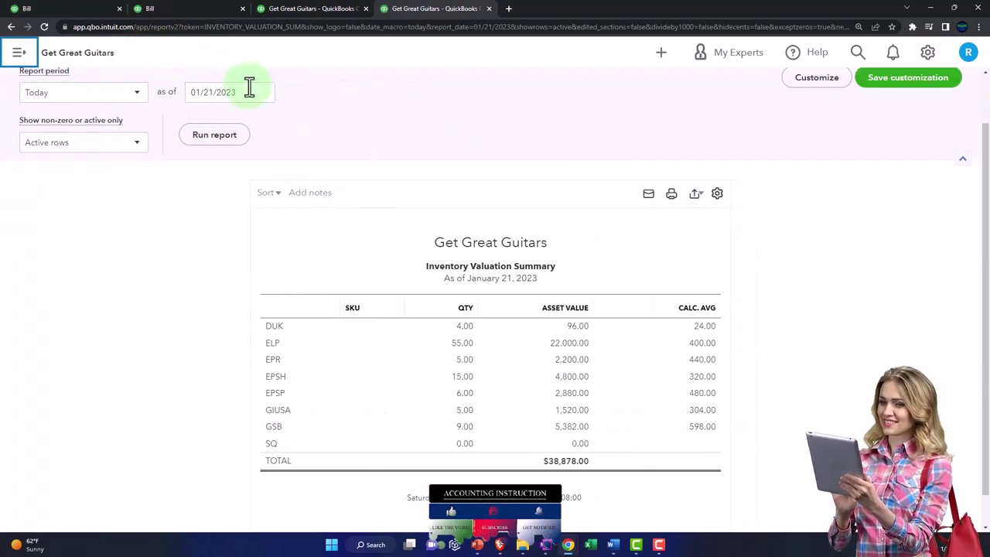
# Run the Inventory Valuation Summary as of 02/28/2023 and compare it with the Balance Sheet
pyautogui.click(248, 89)
pyautogui.write('0')
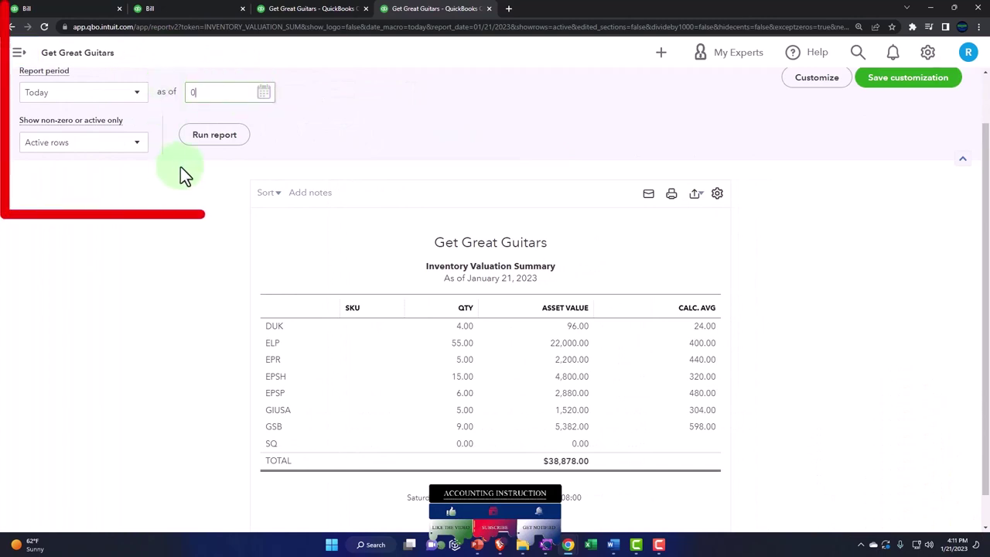
pyautogui.write('2/28/2023')
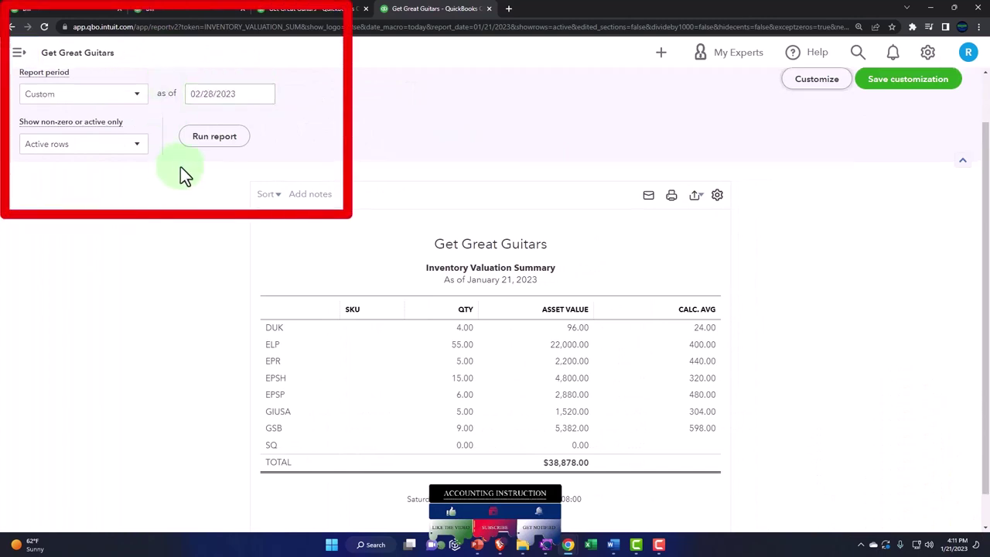
pyautogui.click(221, 139)
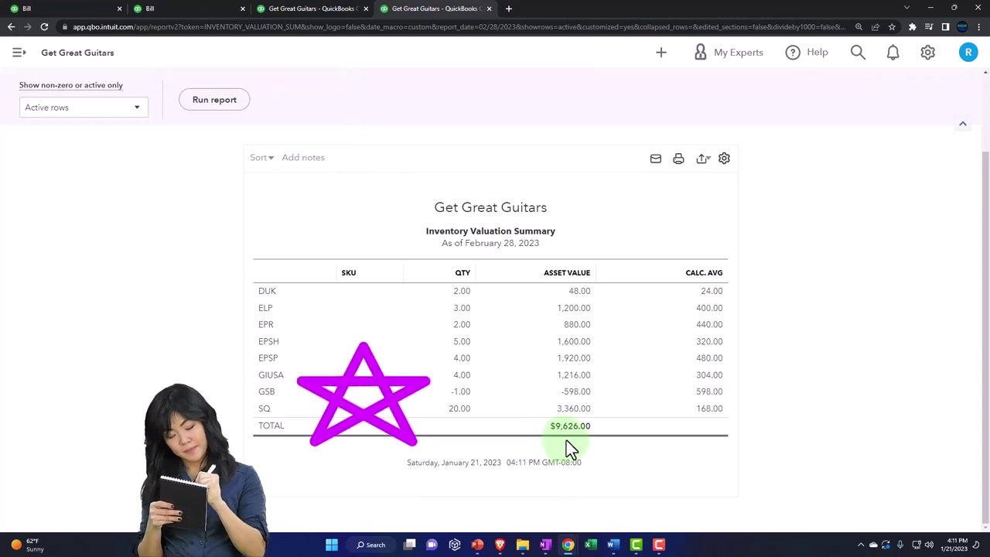
pyautogui.click(174, 8)
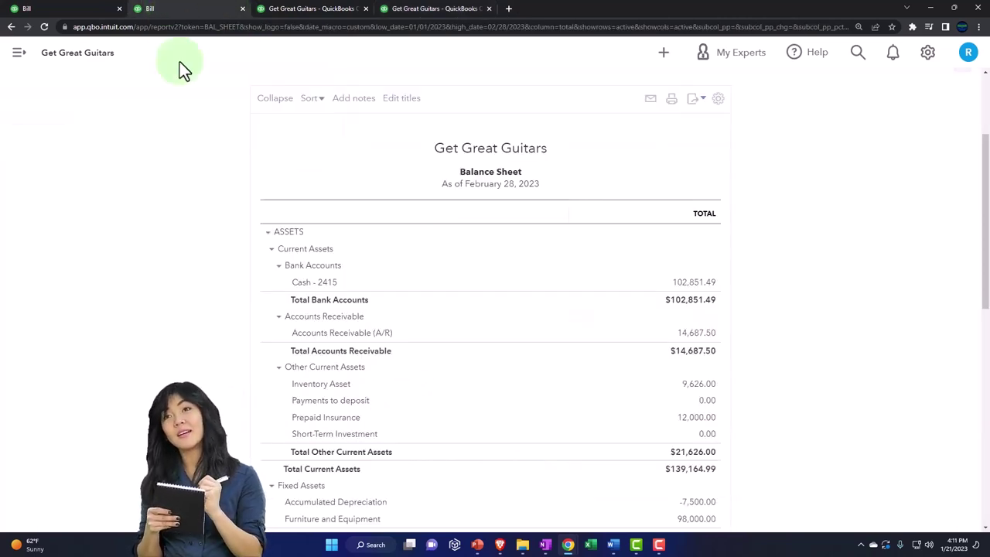